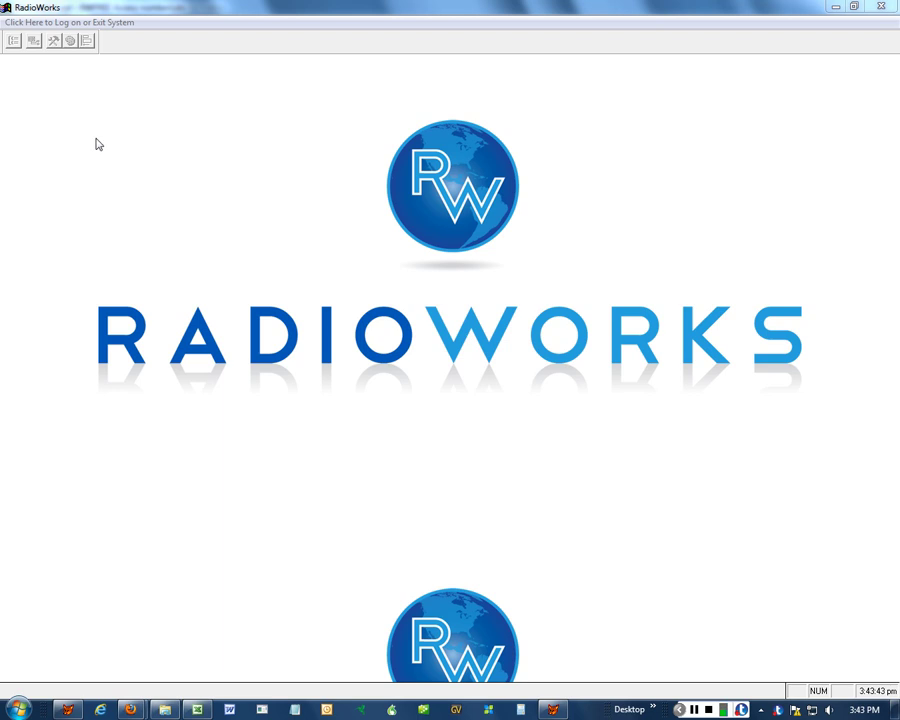
Log on to the system by entering the account password
{"action": "left_click", "coordinate": [32, 22]}
{"action": "left_click", "coordinate": [36, 34]}
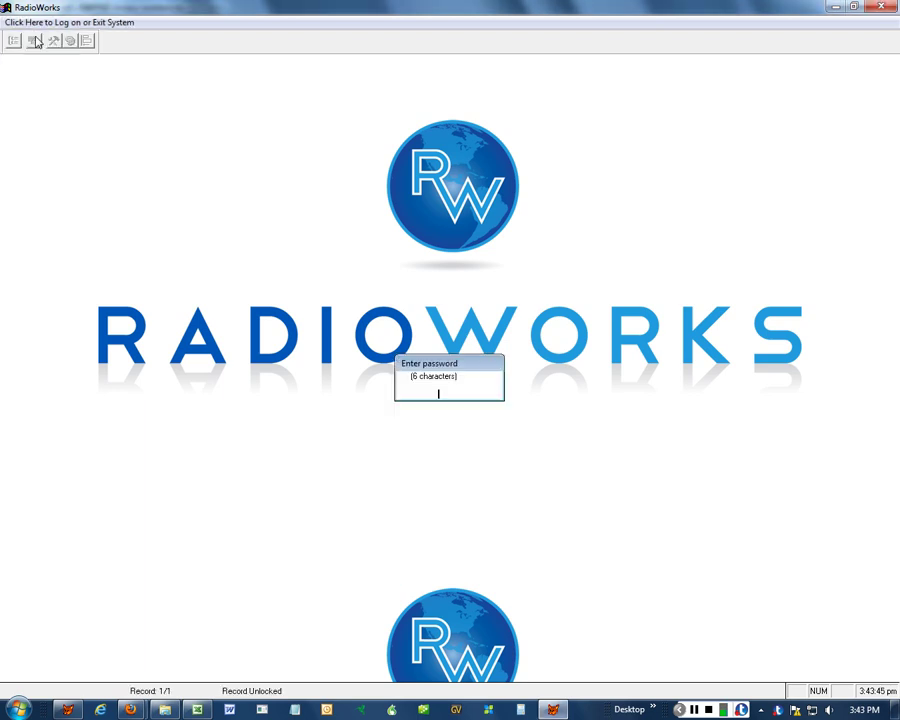
{"action": "type", "text": "******"}
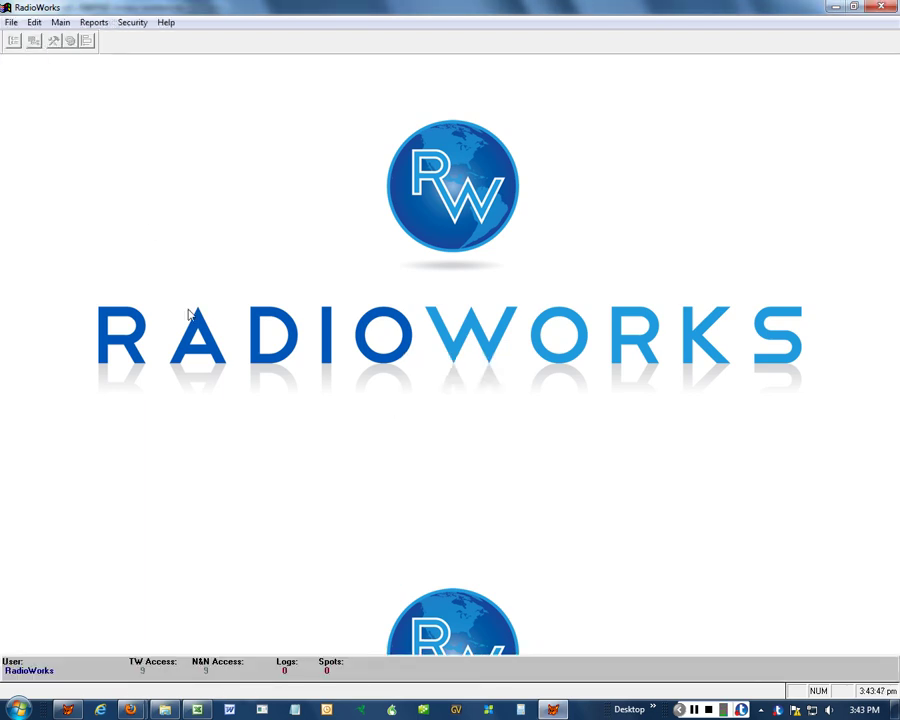
Change the station's name to RadioWorks in the station setup, save the record and close it
{"action": "left_click", "coordinate": [61, 22]}
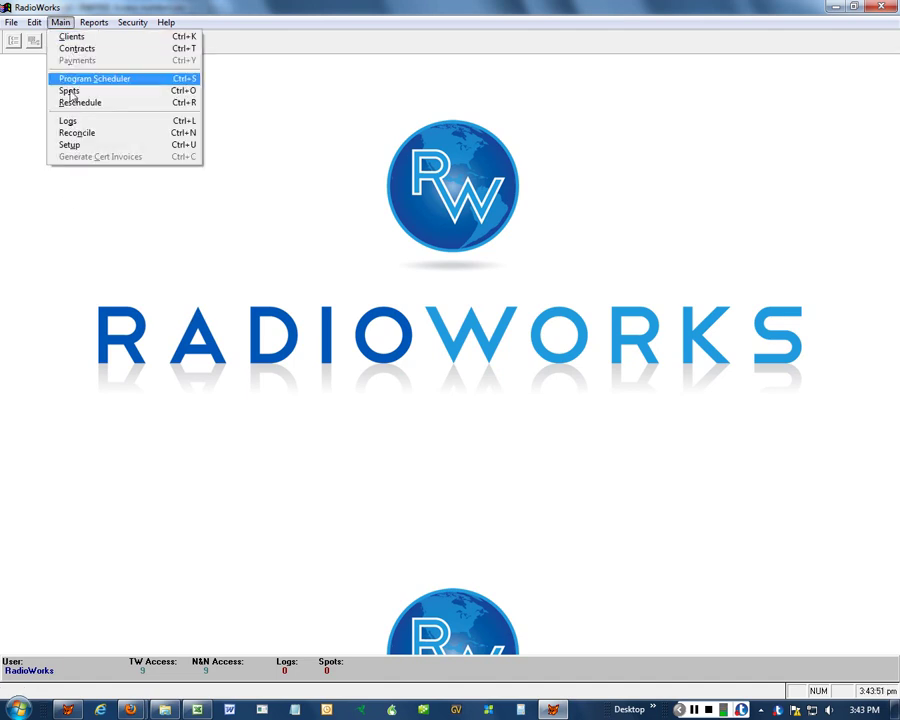
{"action": "left_click", "coordinate": [70, 145]}
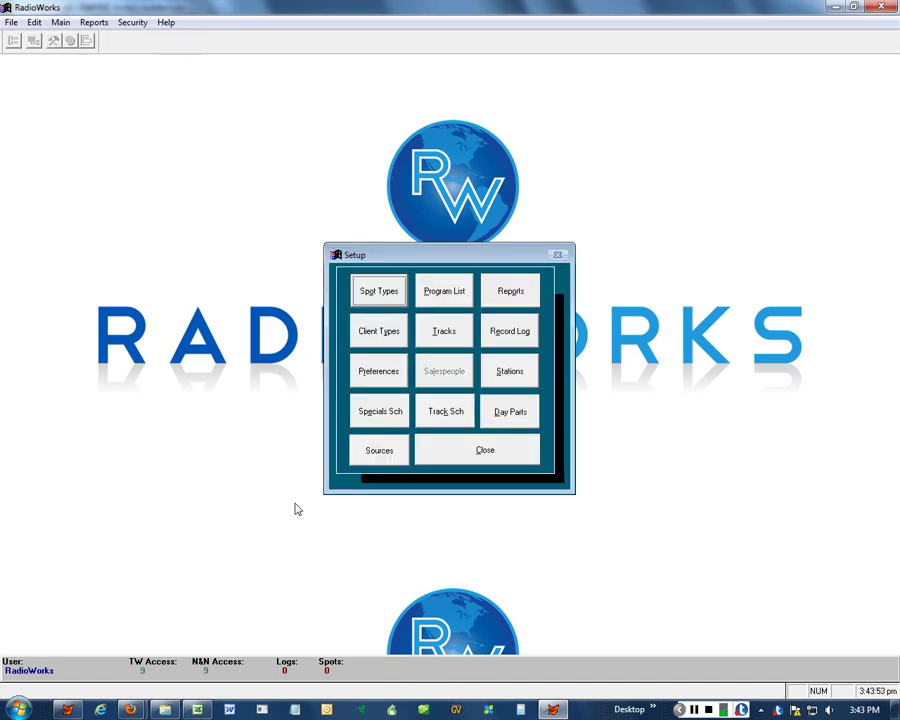
{"action": "left_click", "coordinate": [508, 372]}
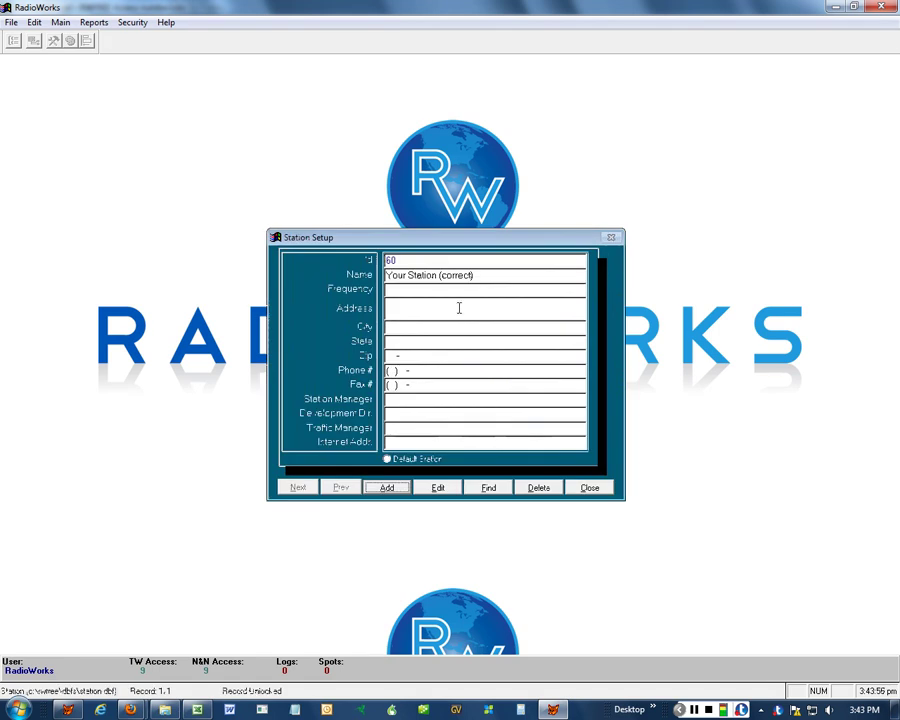
{"action": "left_click", "coordinate": [446, 491]}
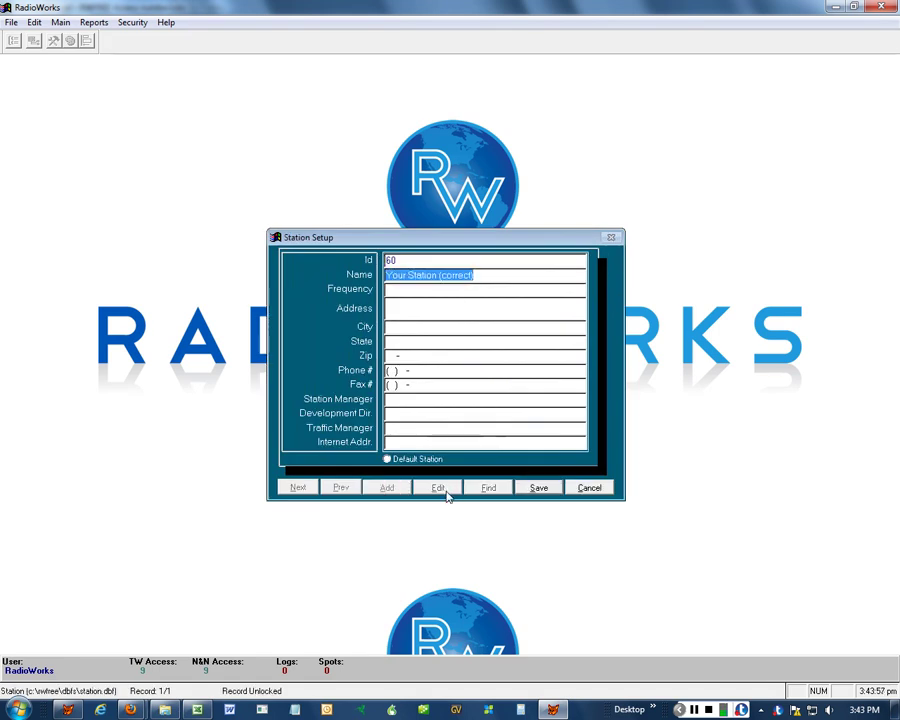
{"action": "type", "text": "R"}
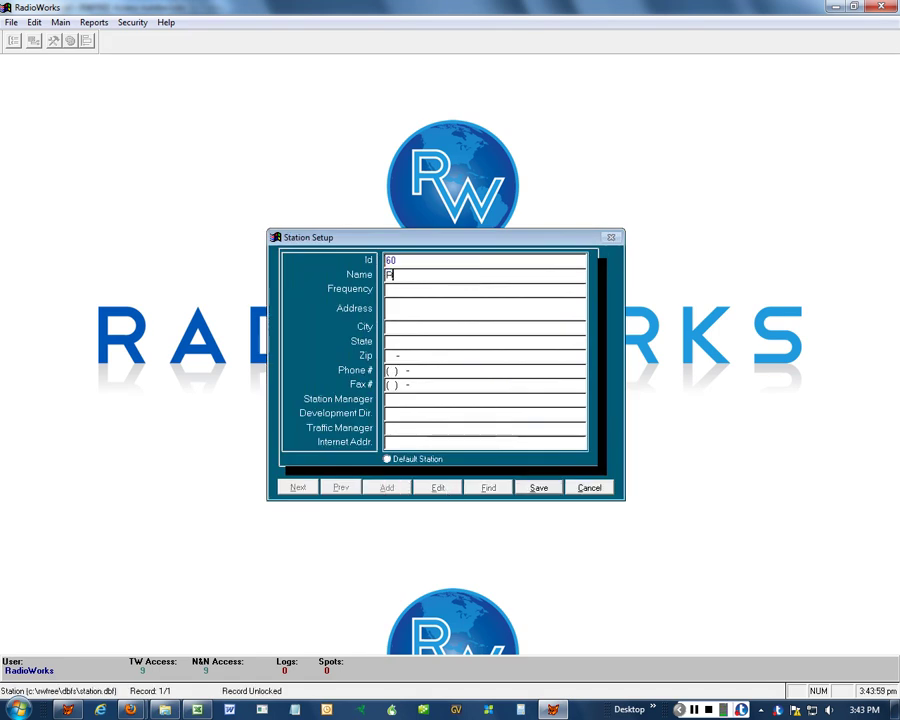
{"action": "type", "text": "adioWorks"}
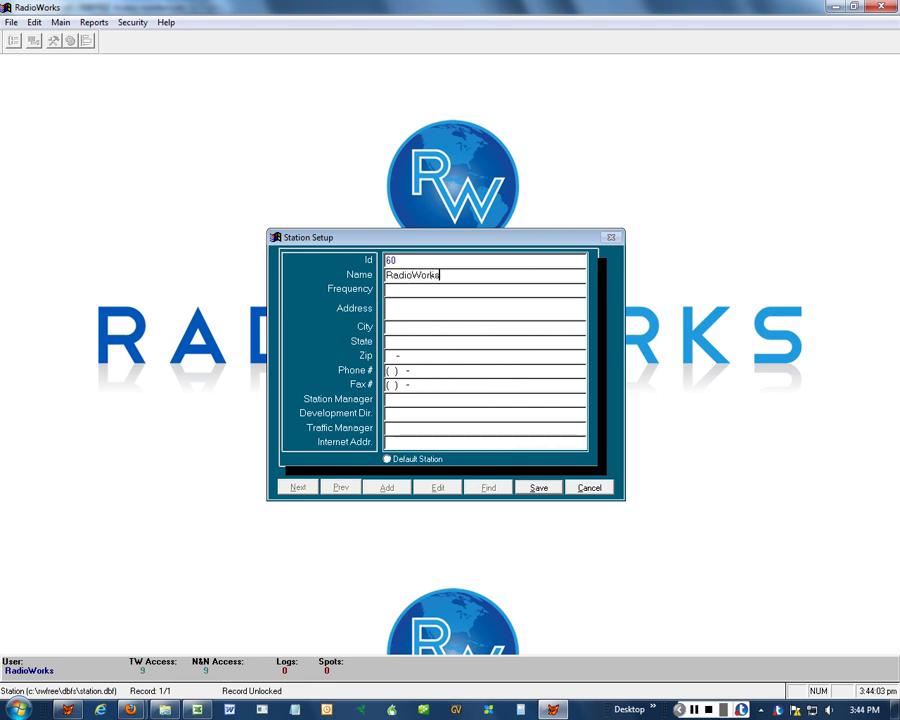
{"action": "left_click", "coordinate": [532, 488]}
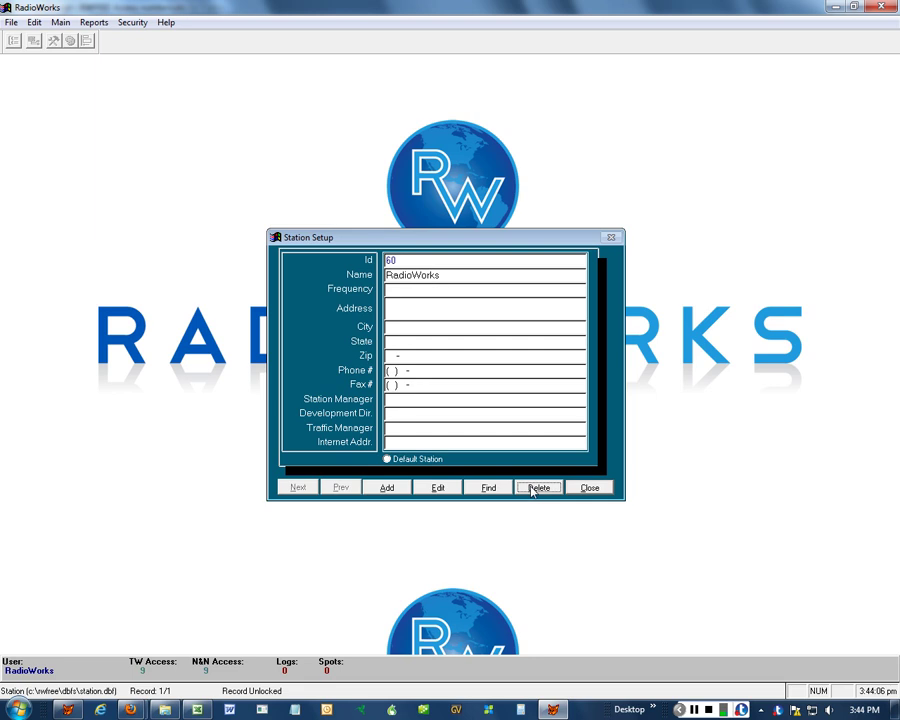
{"action": "left_click", "coordinate": [586, 488]}
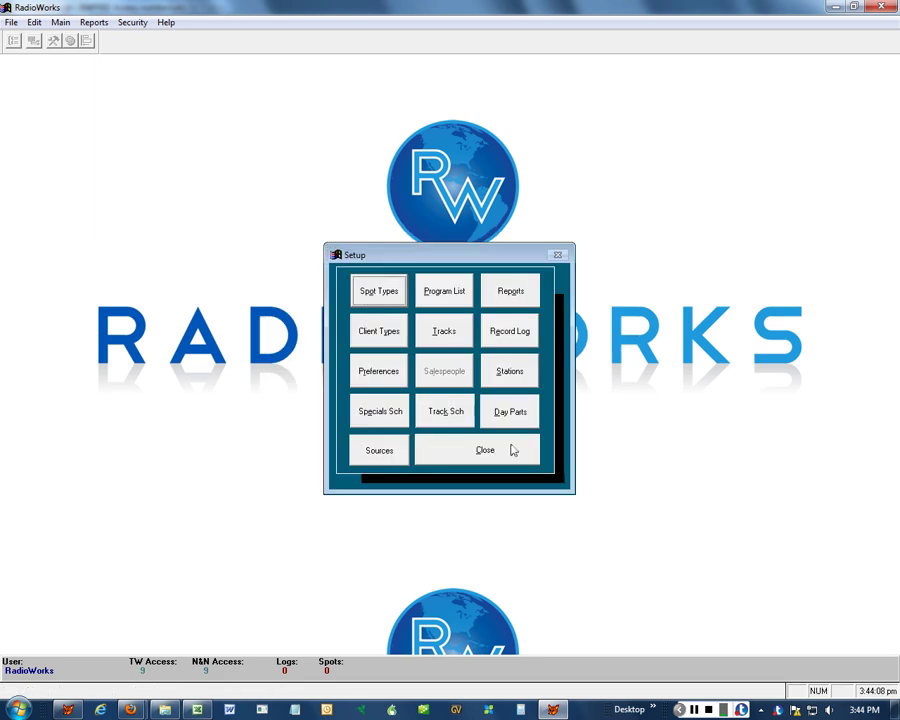
Add and save a spot type named Spot Avail, and view the list of client types in the setup
{"action": "left_click", "coordinate": [381, 297]}
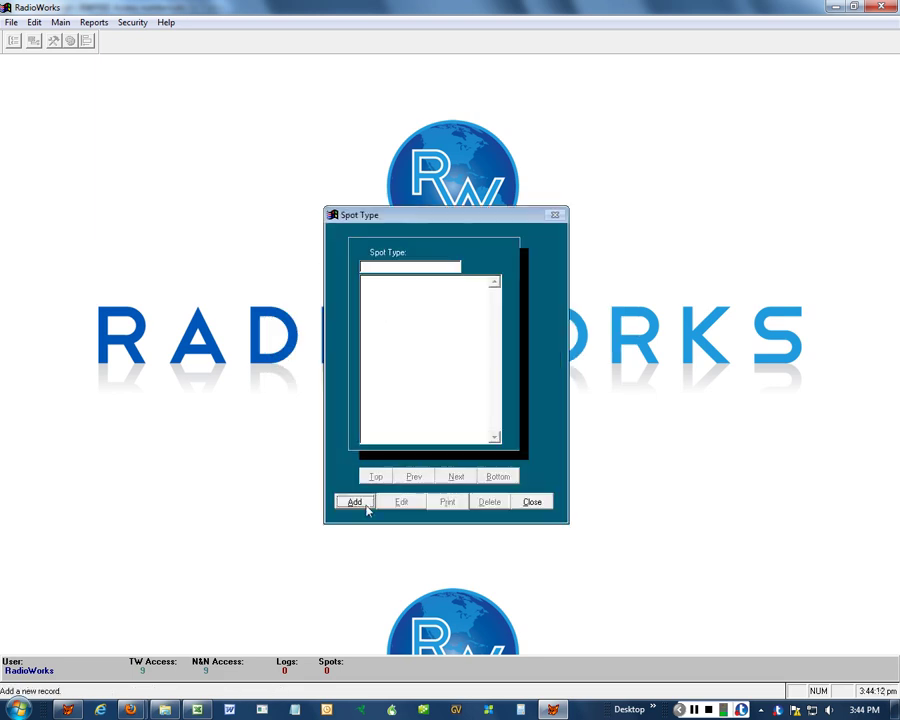
{"action": "left_click", "coordinate": [356, 502]}
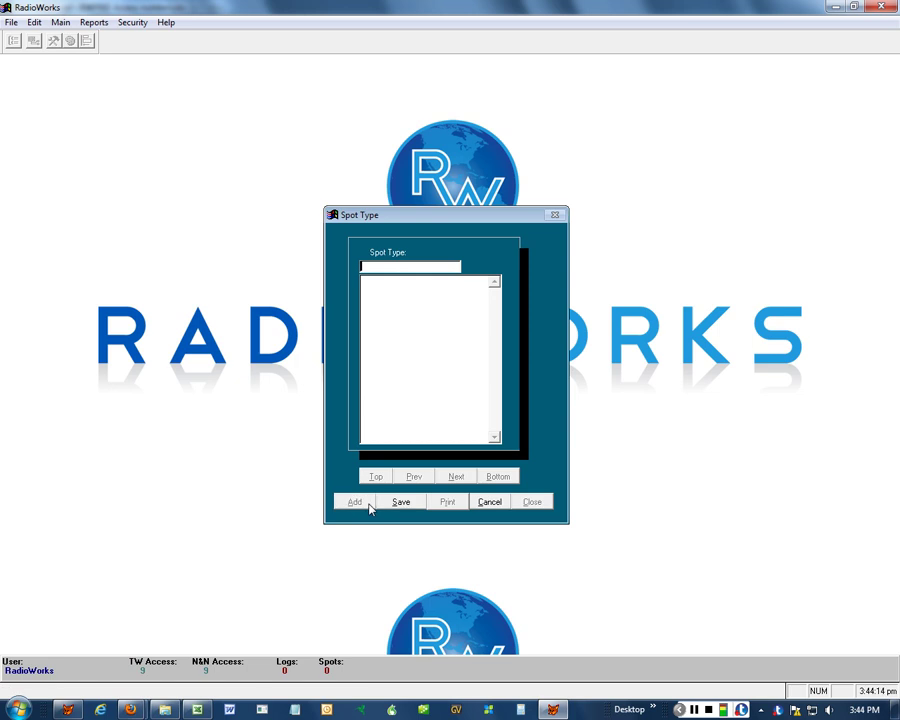
{"action": "type", "text": "Spot Avail"}
{"action": "left_click", "coordinate": [402, 503]}
{"action": "left_click", "coordinate": [406, 503]}
{"action": "left_click", "coordinate": [524, 503]}
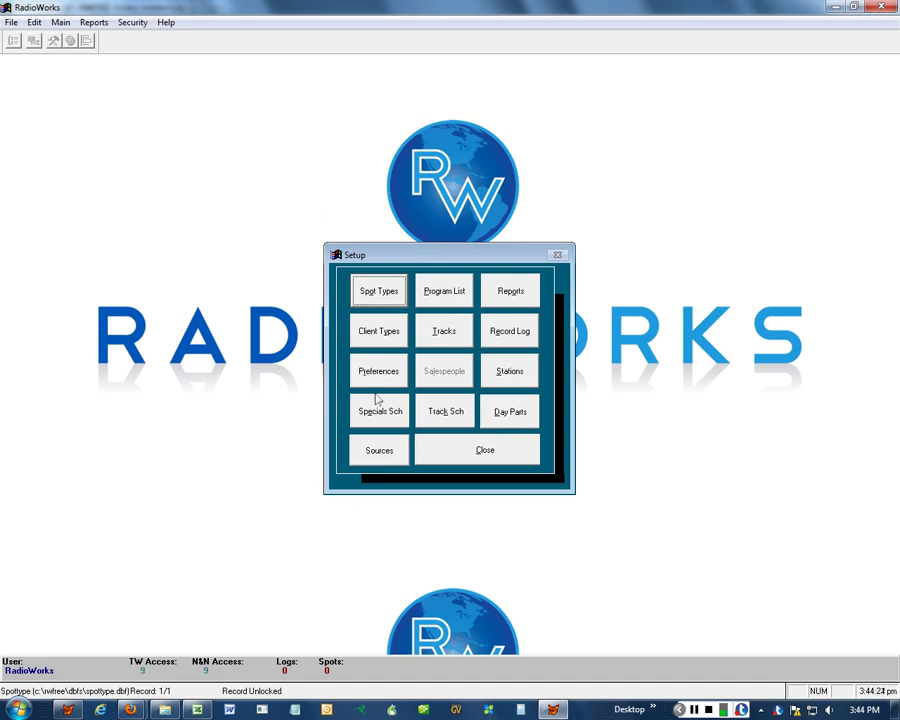
{"action": "left_click", "coordinate": [381, 337]}
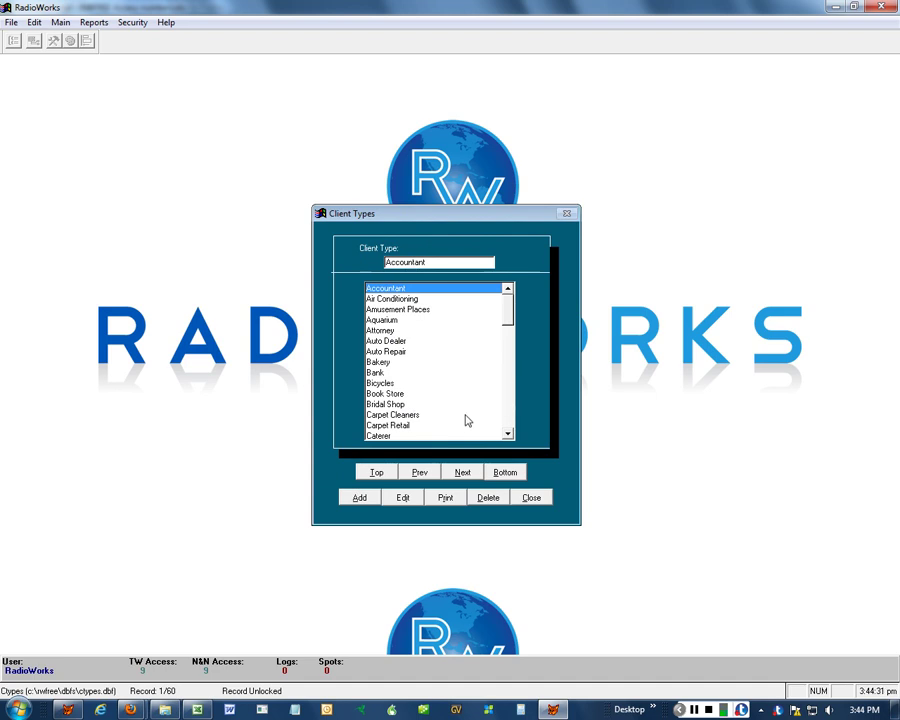
{"action": "left_click", "coordinate": [533, 498]}
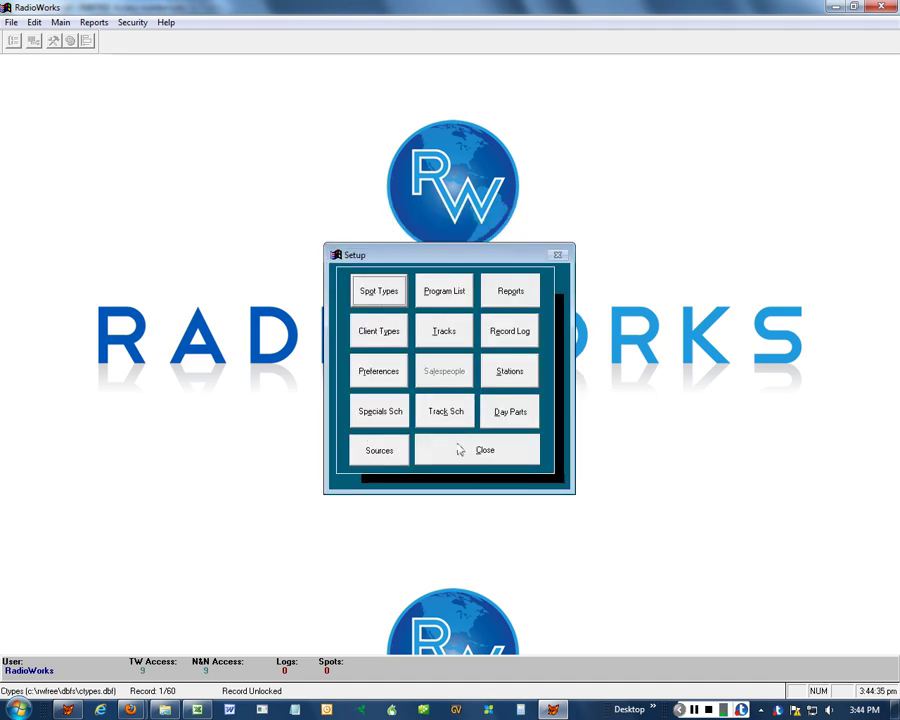
Add the program Music in the Night with a length of 01:00:00 to the program list, save it and close the setup
{"action": "left_click", "coordinate": [443, 293]}
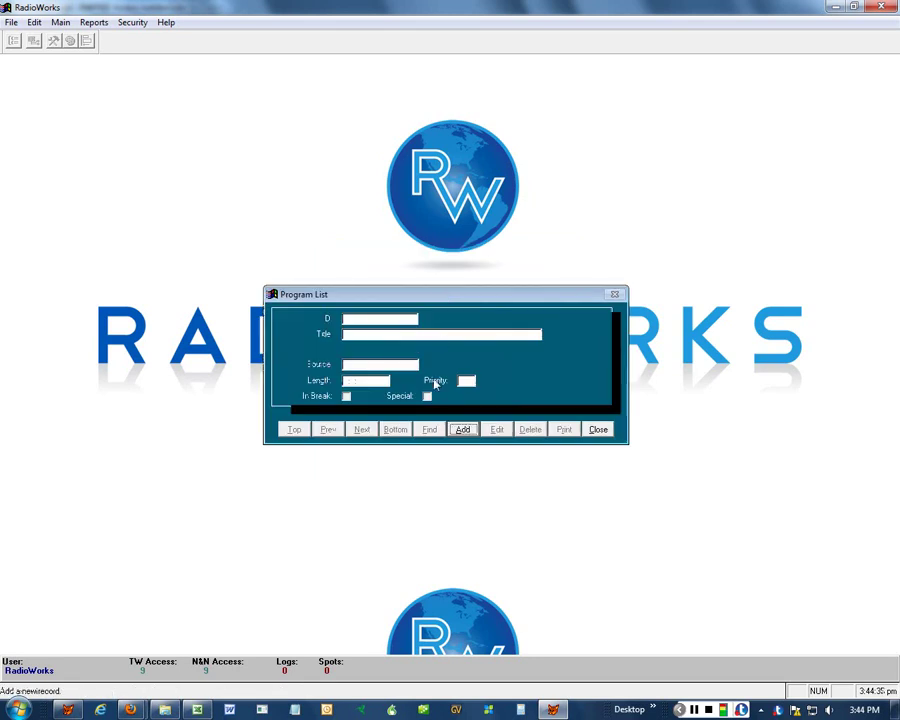
{"action": "left_click", "coordinate": [463, 430]}
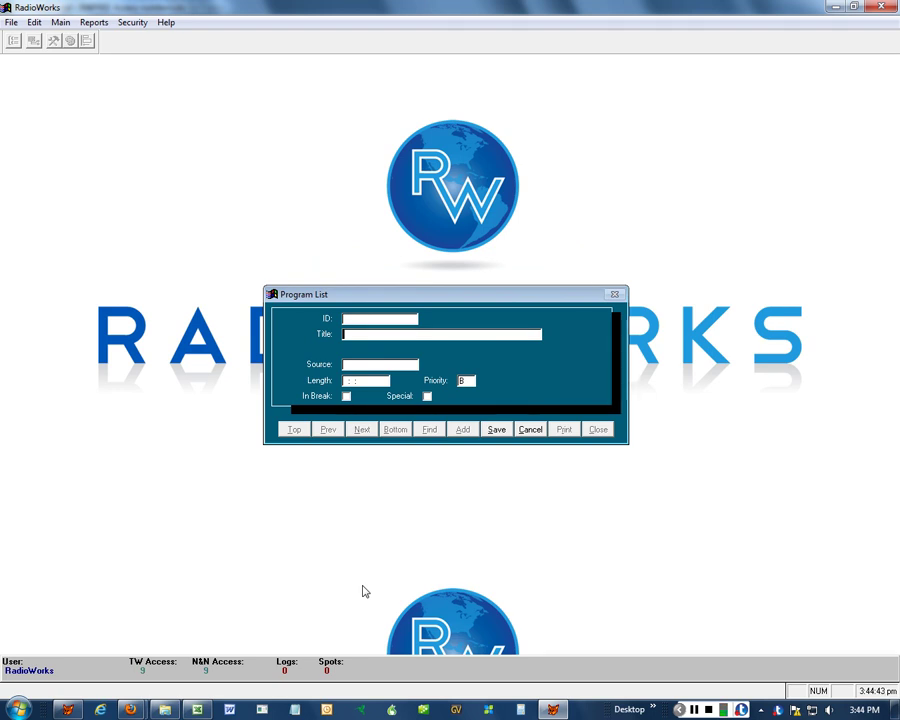
{"action": "type", "text": "Music in the Night"}
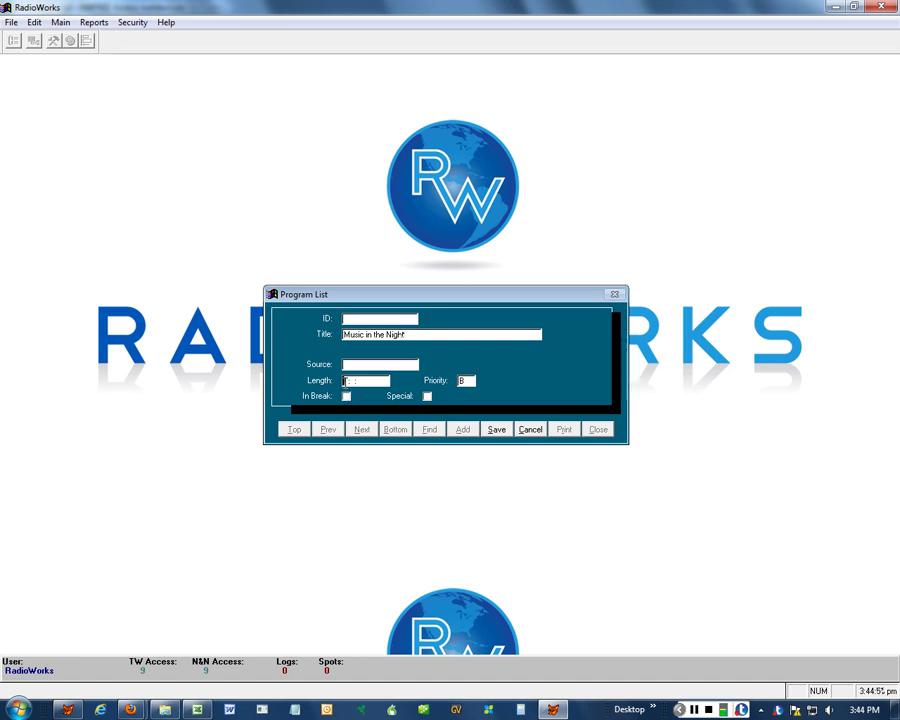
{"action": "left_click", "coordinate": [348, 380]}
{"action": "type", "text": "01:00:00"}
{"action": "key", "text": "Tab"}
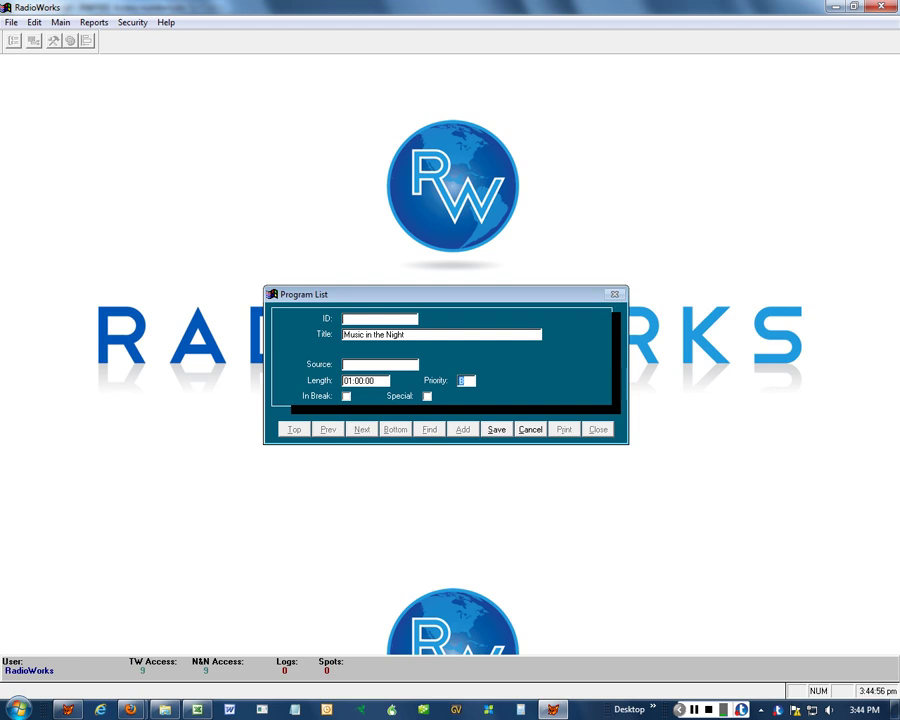
{"action": "left_click", "coordinate": [495, 430]}
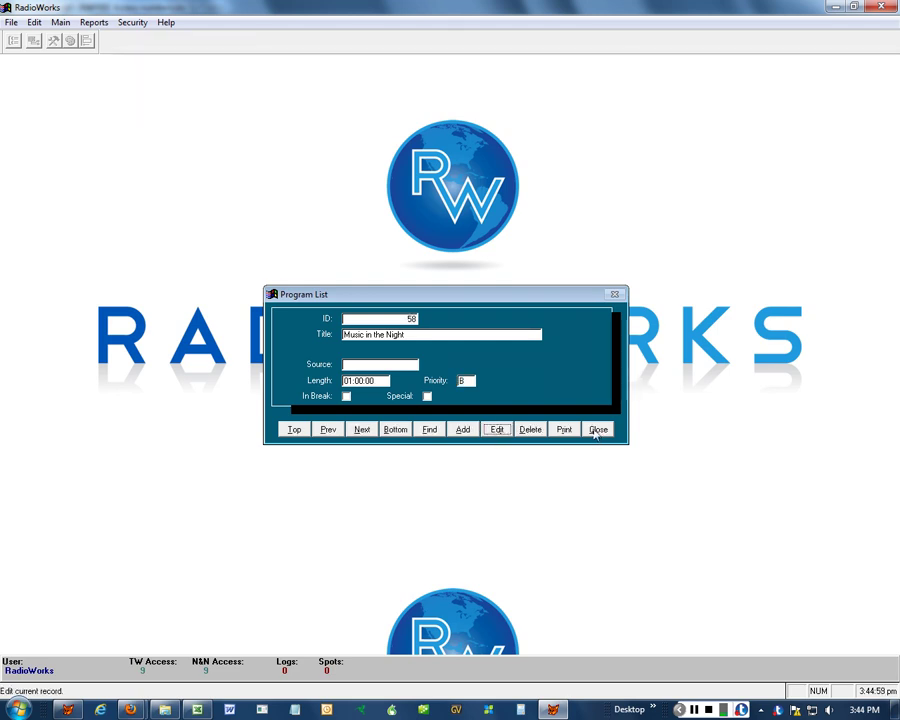
{"action": "left_click", "coordinate": [597, 432]}
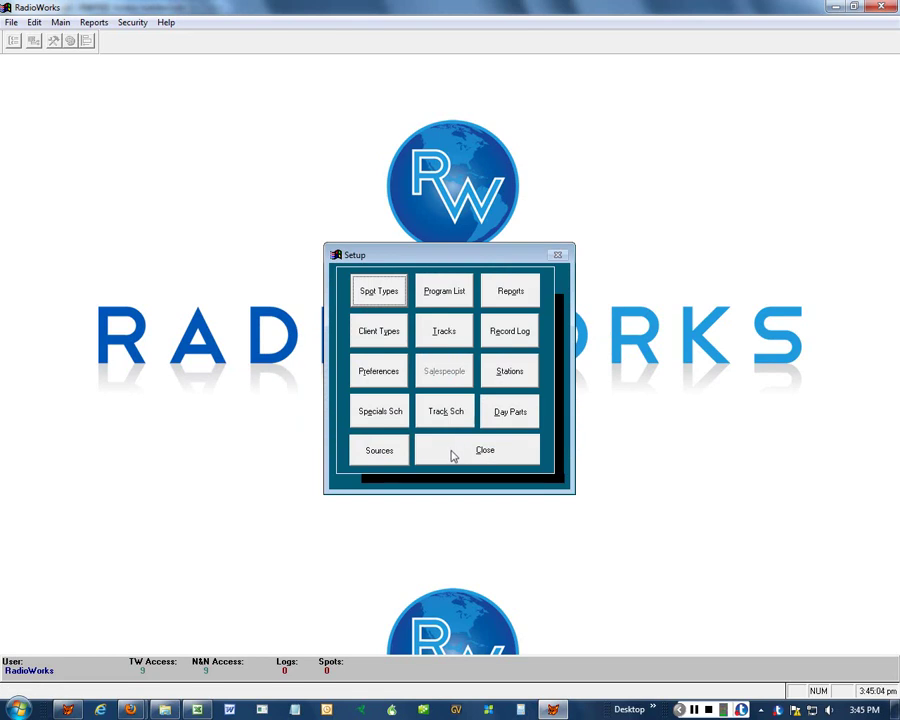
{"action": "left_click", "coordinate": [452, 456]}
Add a client with the company name Honest John's Used Cars and the ID HONEST, save it and close the contact manager
{"action": "left_click", "coordinate": [61, 22]}
{"action": "left_click", "coordinate": [62, 36]}
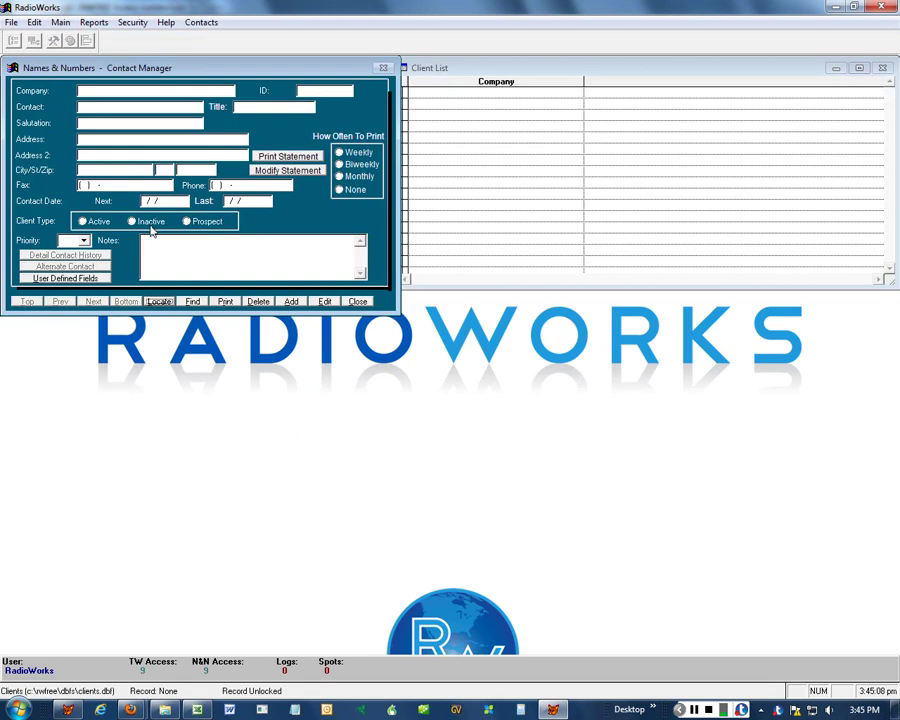
{"action": "left_click", "coordinate": [291, 301]}
{"action": "type", "text": "H"}
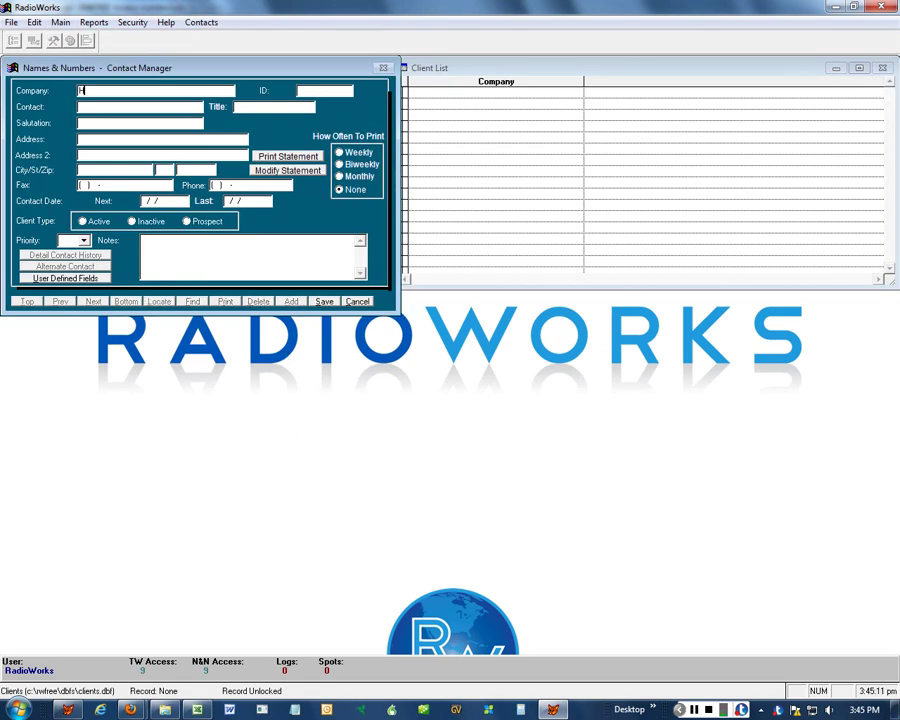
{"action": "type", "text": "onest Joh"}
{"action": "type", "text": "n's Jees"}
{"action": "type", "text": " Cars"}
{"action": "left_click", "coordinate": [310, 90]}
{"action": "type", "text": "HONEST"}
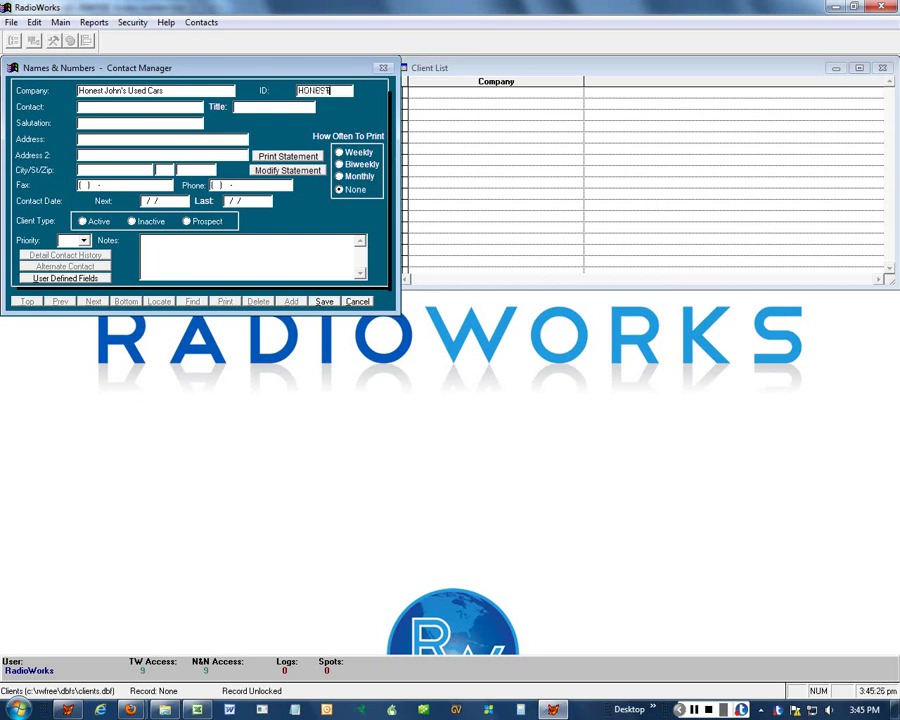
{"action": "left_click", "coordinate": [324, 301]}
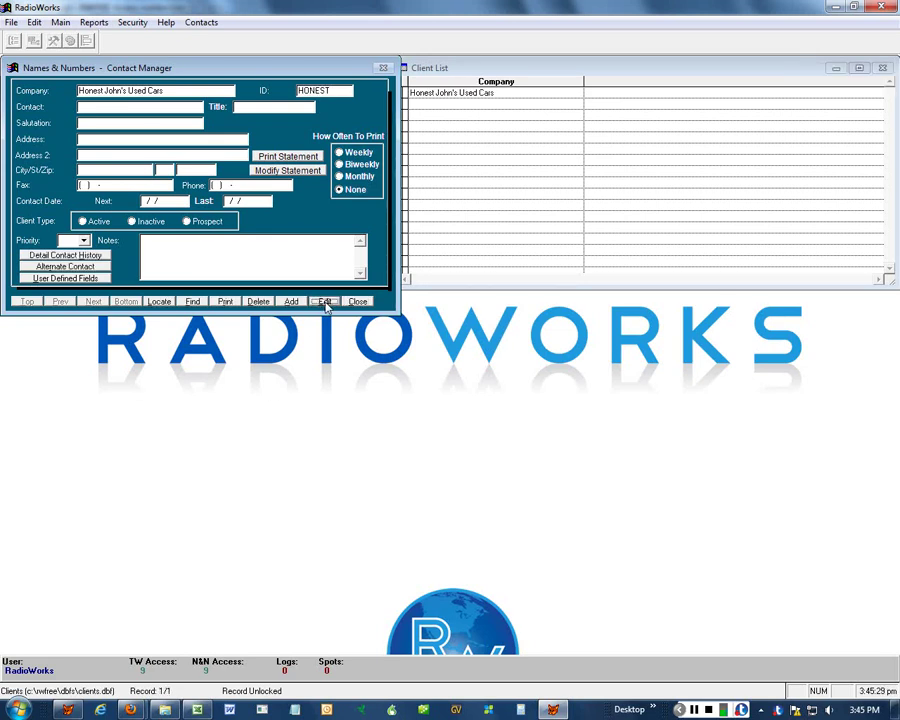
{"action": "left_click", "coordinate": [357, 301]}
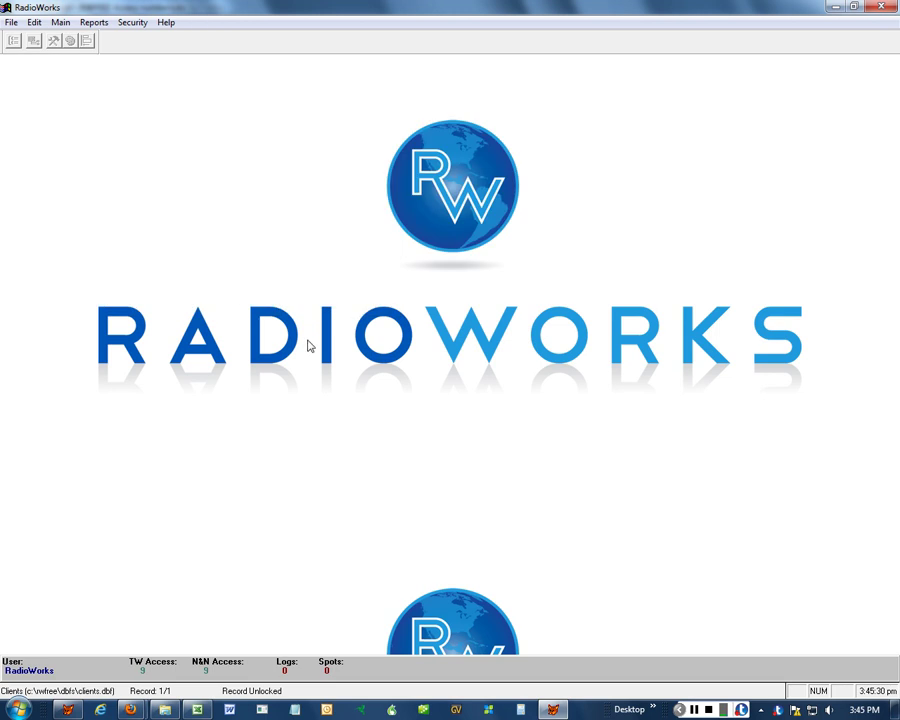
Schedule Music in the Night on Friday from 12:00:00a to 1:00:00a in the Program Scheduler and save the entry
{"action": "left_click", "coordinate": [60, 22]}
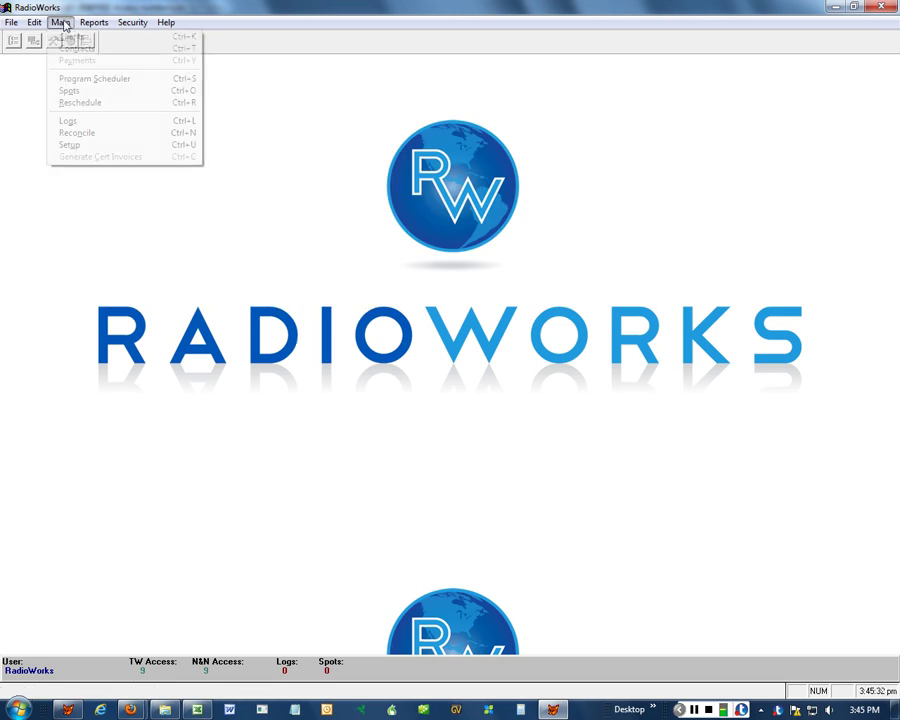
{"action": "left_click", "coordinate": [85, 78]}
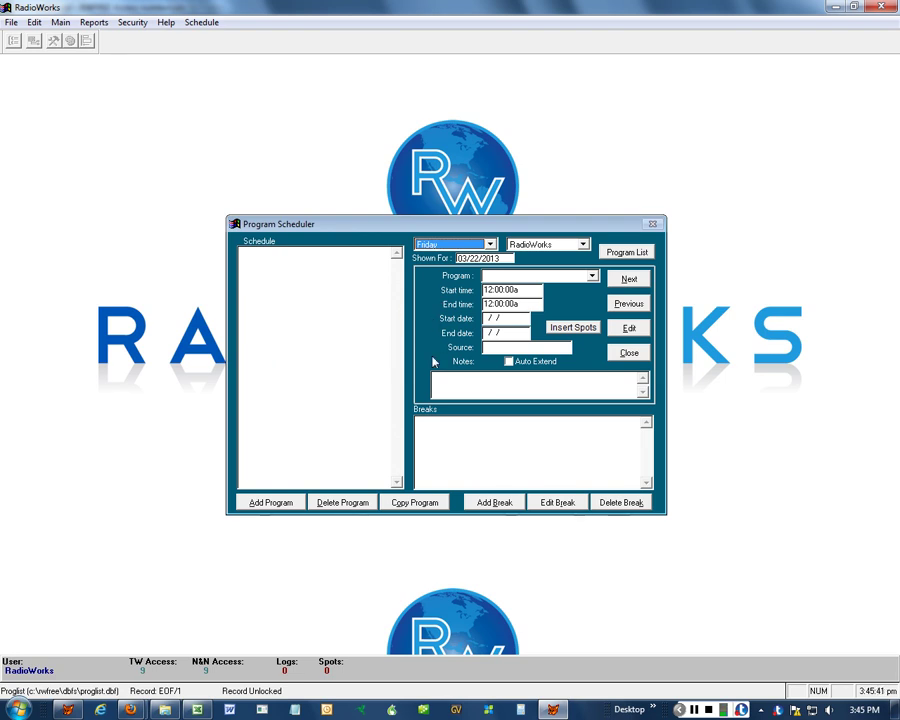
{"action": "left_click", "coordinate": [281, 503]}
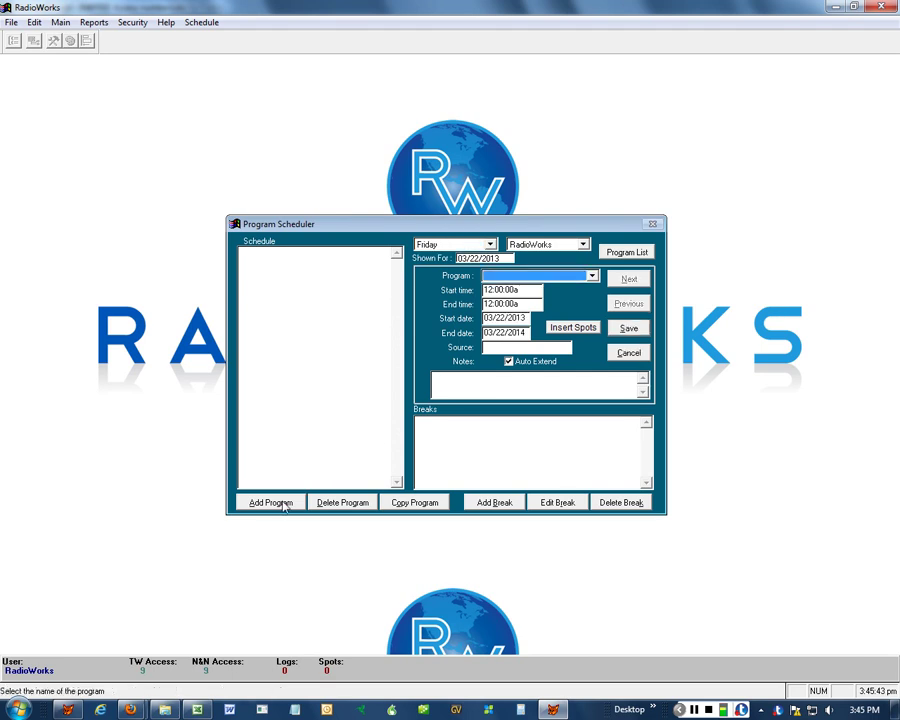
{"action": "left_click", "coordinate": [544, 281]}
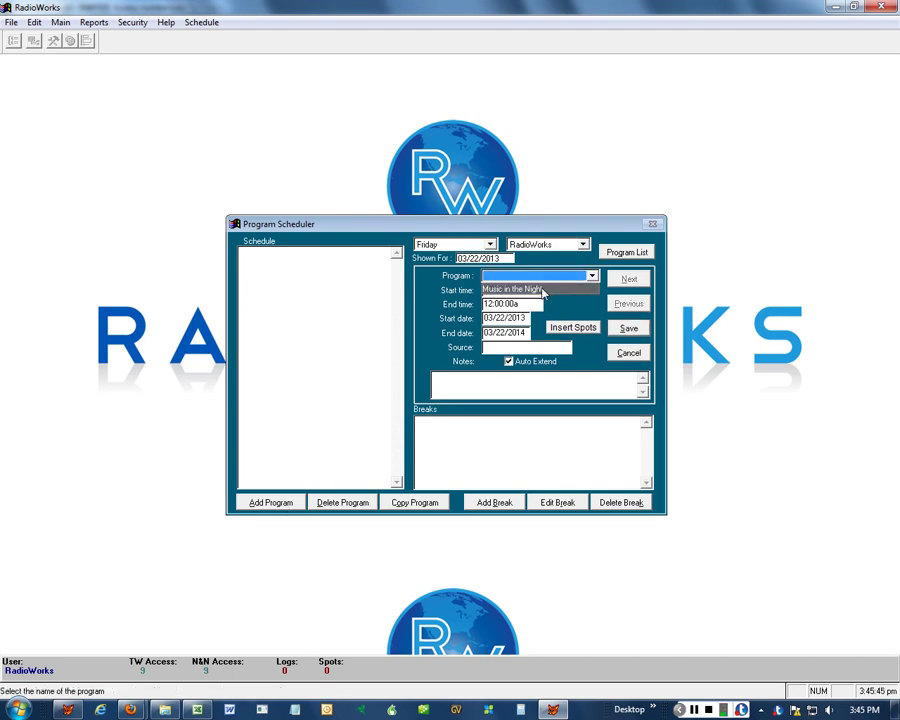
{"action": "left_click", "coordinate": [540, 289]}
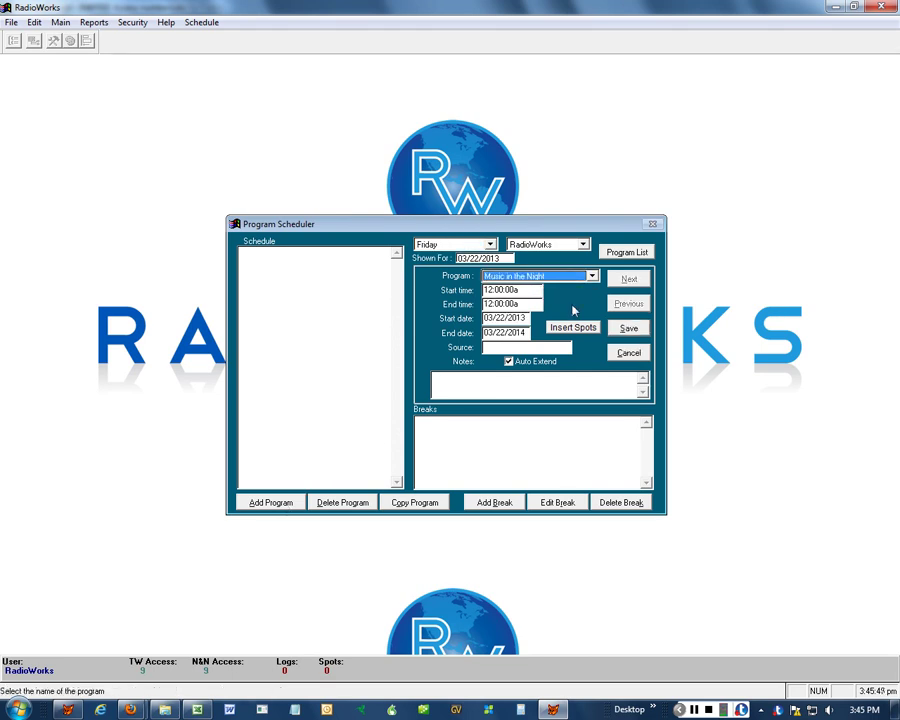
{"action": "key", "text": "Tab"}
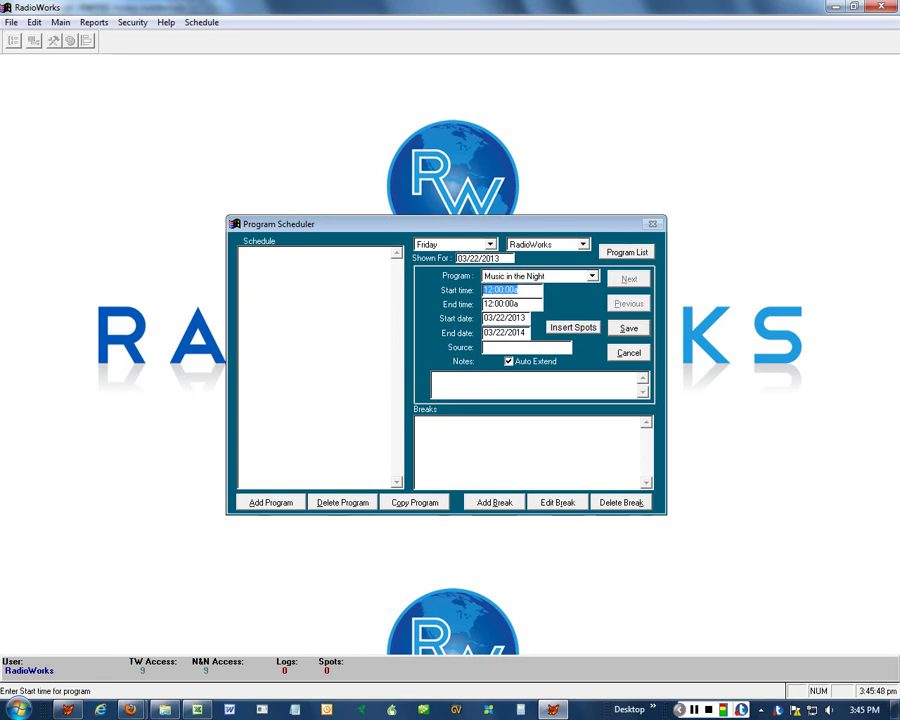
{"action": "key", "text": "Tab"}
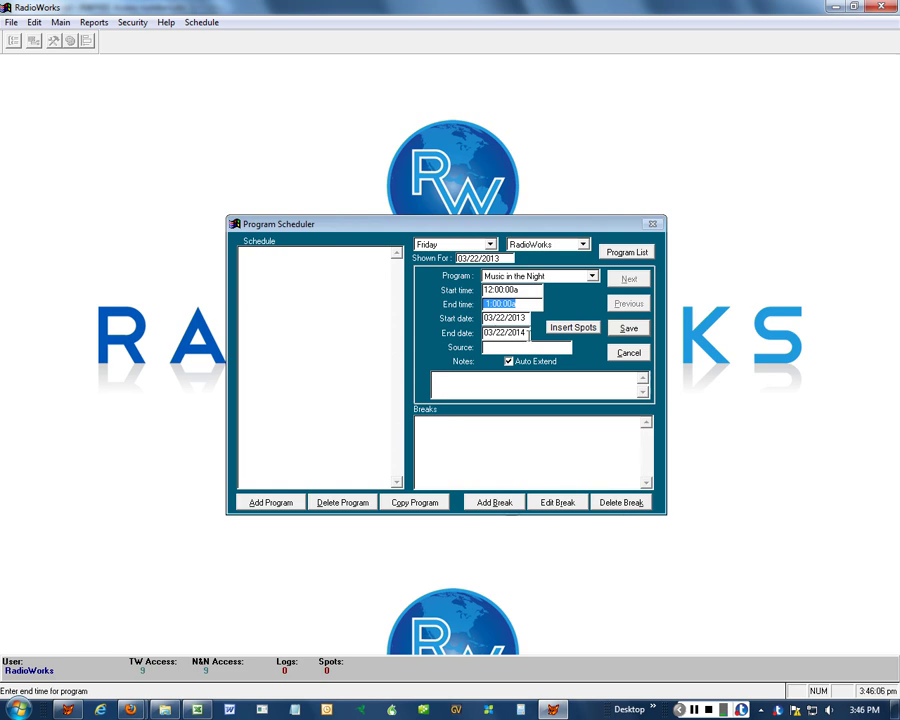
{"action": "left_click", "coordinate": [621, 331]}
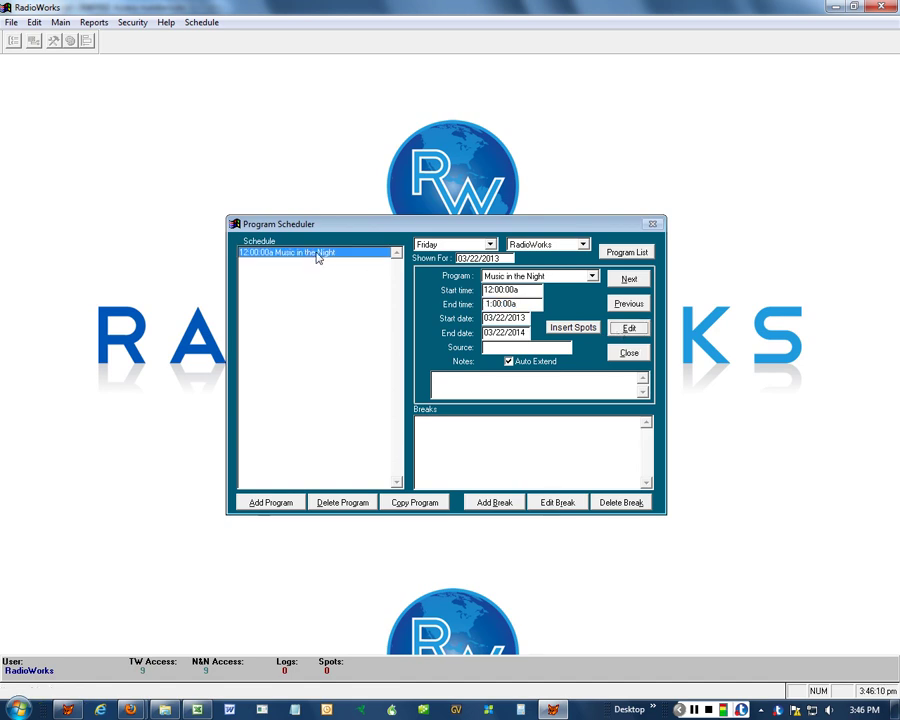
Add a break named First break from 12:00:00a to 12:02:00a to Friday's Music in the Night program
{"action": "left_click", "coordinate": [493, 503]}
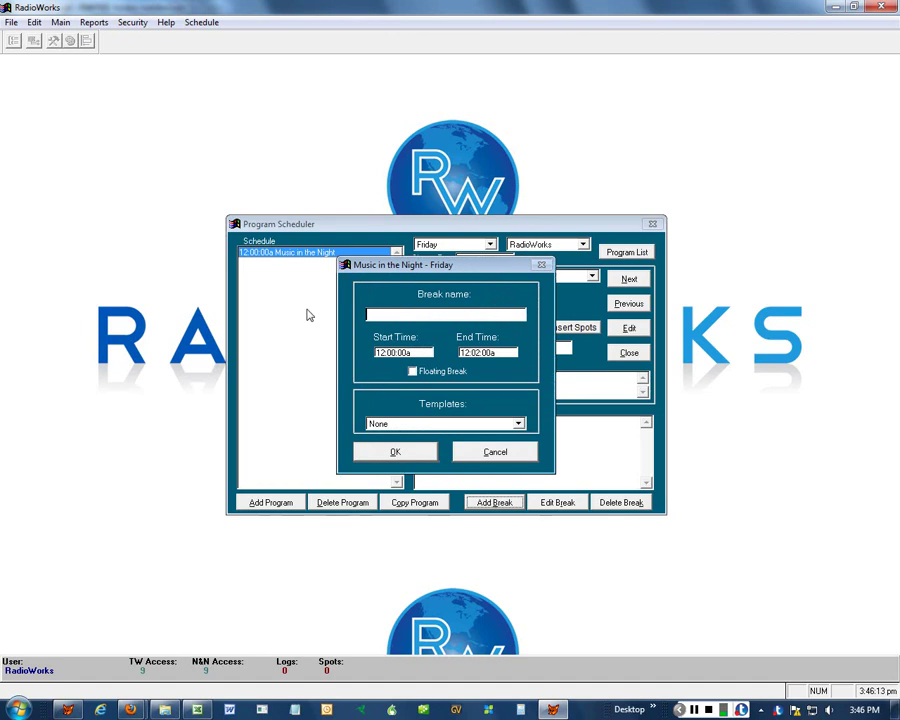
{"action": "type", "text": "First break"}
{"action": "key", "text": "Tab"}
{"action": "type", "text": "12:02:00a"}
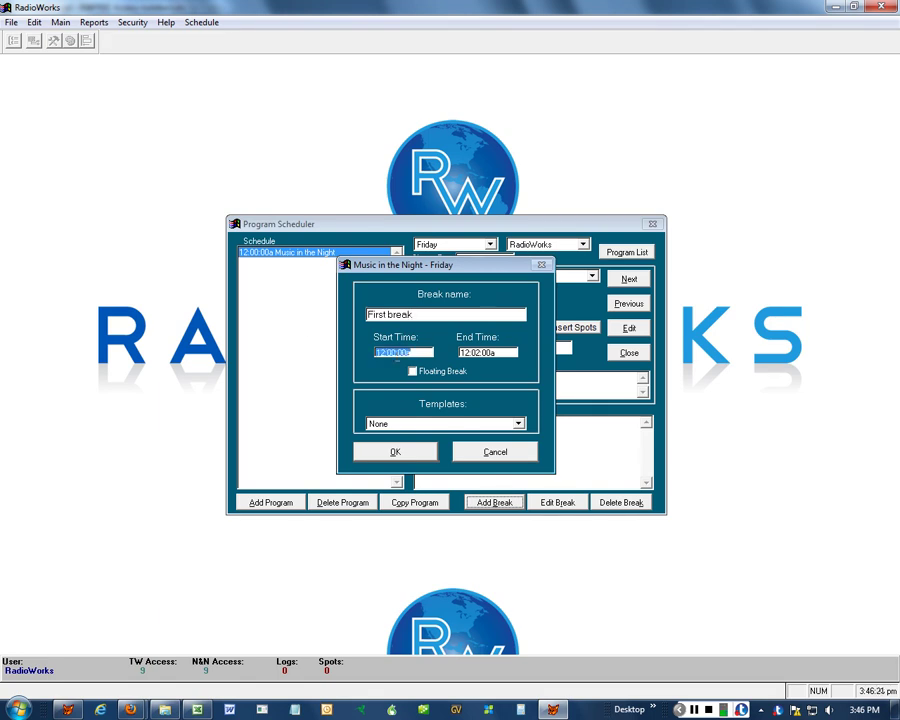
{"action": "left_click", "coordinate": [396, 455]}
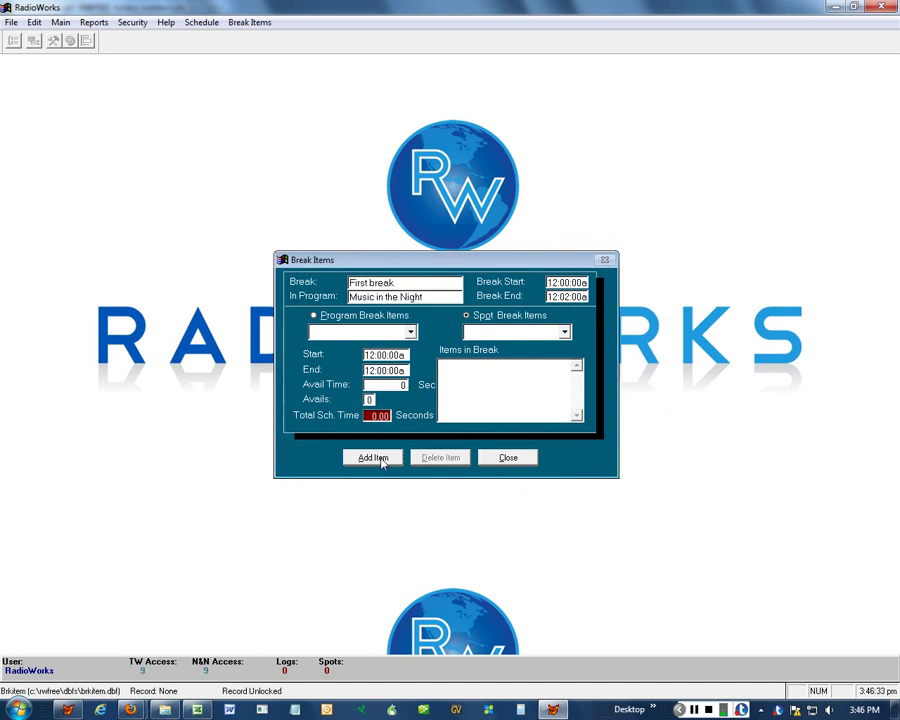
Start a new item in First break as a spot break item of type Spot Avail
{"action": "left_click", "coordinate": [378, 459]}
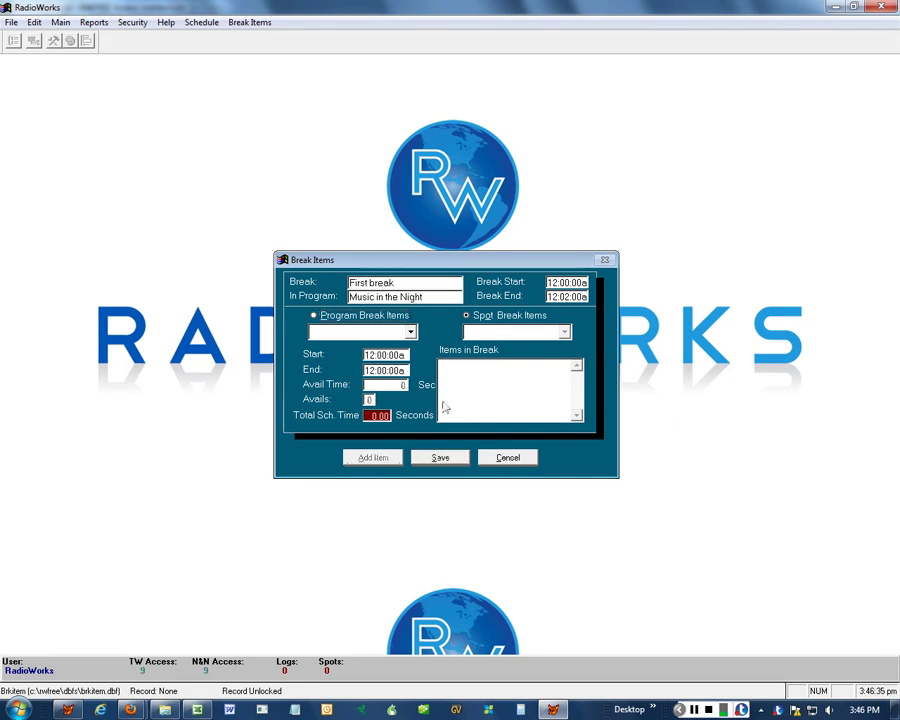
{"action": "left_click", "coordinate": [483, 317]}
{"action": "left_click", "coordinate": [481, 335]}
{"action": "left_click", "coordinate": [478, 347]}
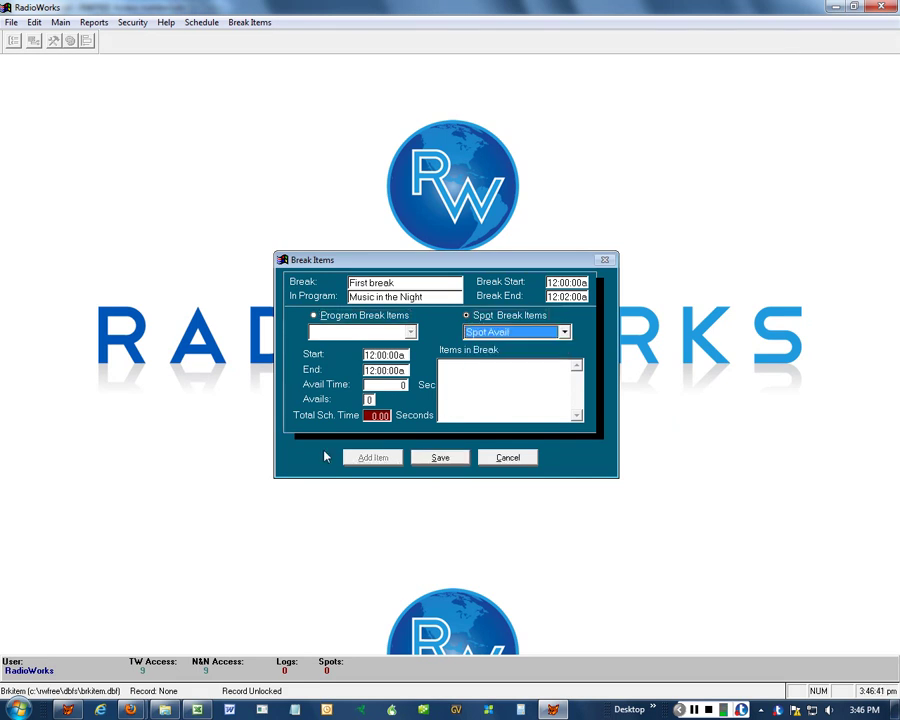
Set the Spot Avail item's end time to 12:02:00a with 6 avails, save it and close the break items
{"action": "key", "text": "Tab"}
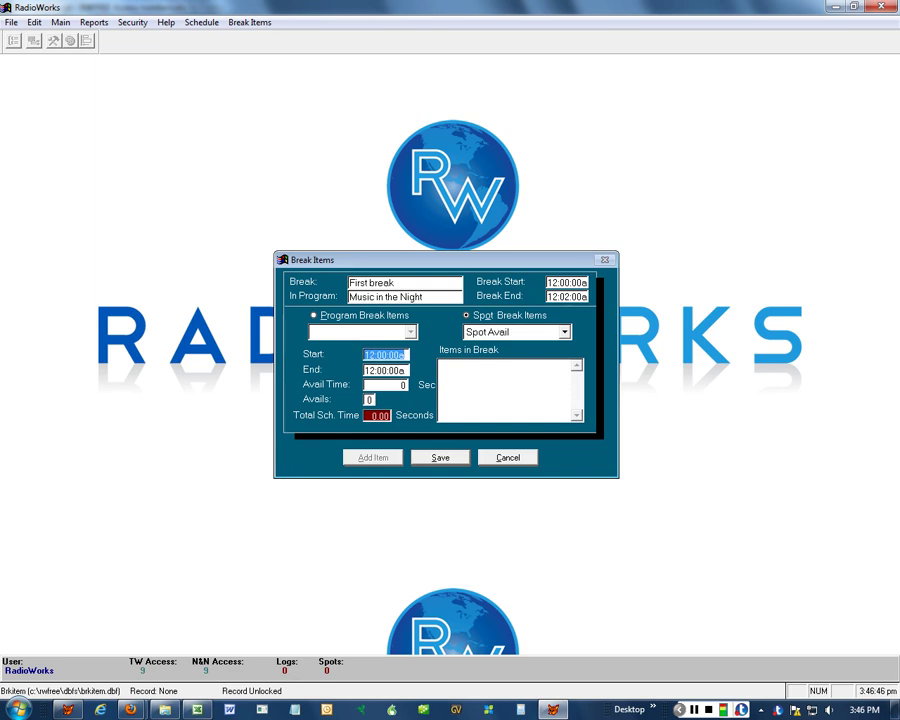
{"action": "key", "text": "Tab"}
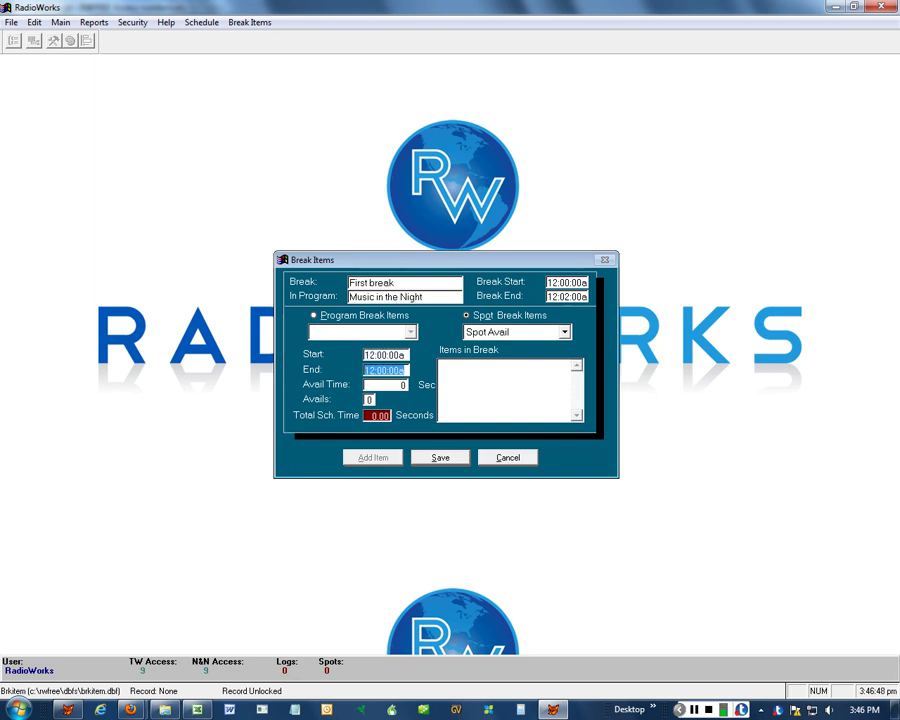
{"action": "type", "text": "00: :"}
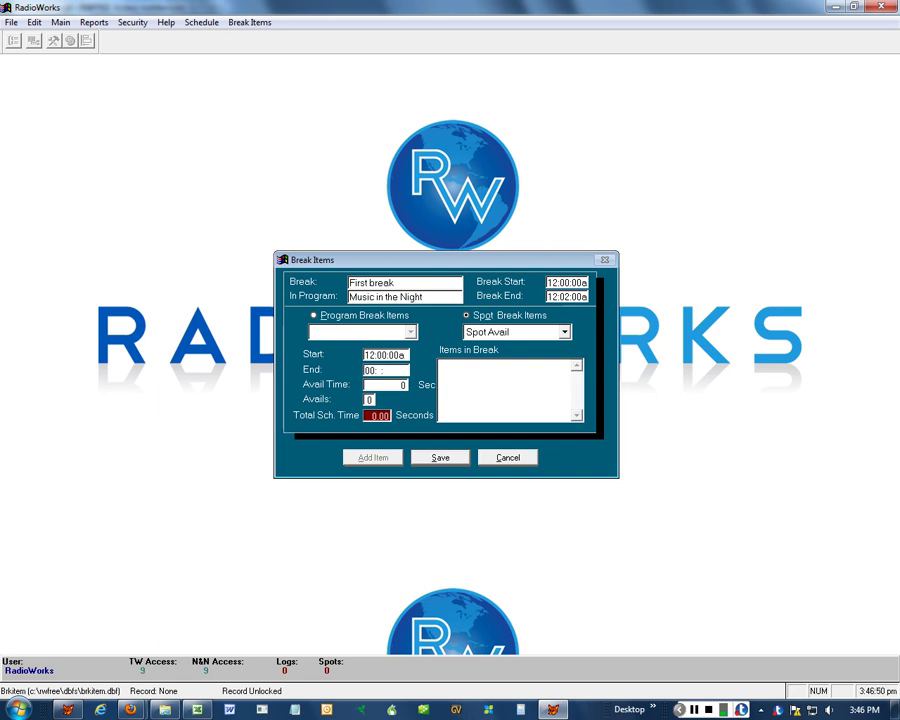
{"action": "type", "text": "02:"}
{"action": "type", "text": "00"}
{"action": "key", "text": "Tab"}
{"action": "type", "text": "6"}
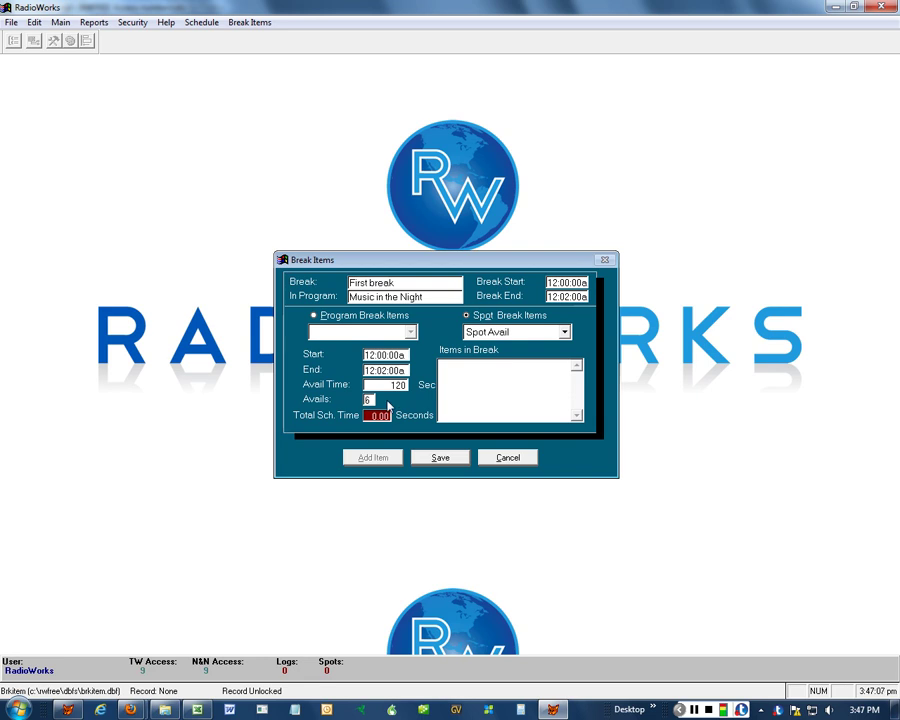
{"action": "left_click", "coordinate": [434, 460]}
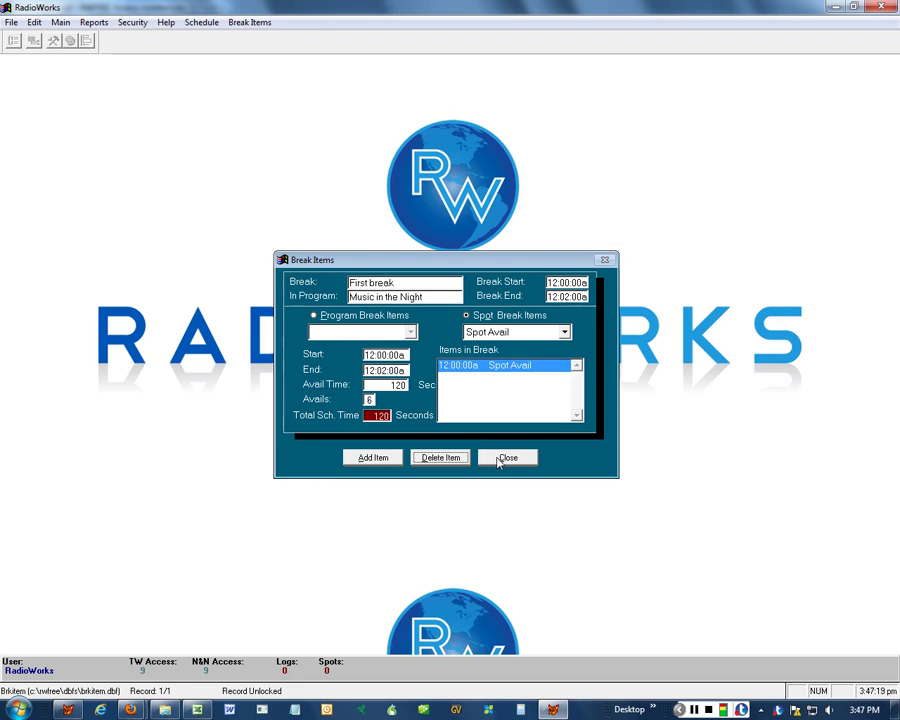
{"action": "left_click", "coordinate": [505, 458]}
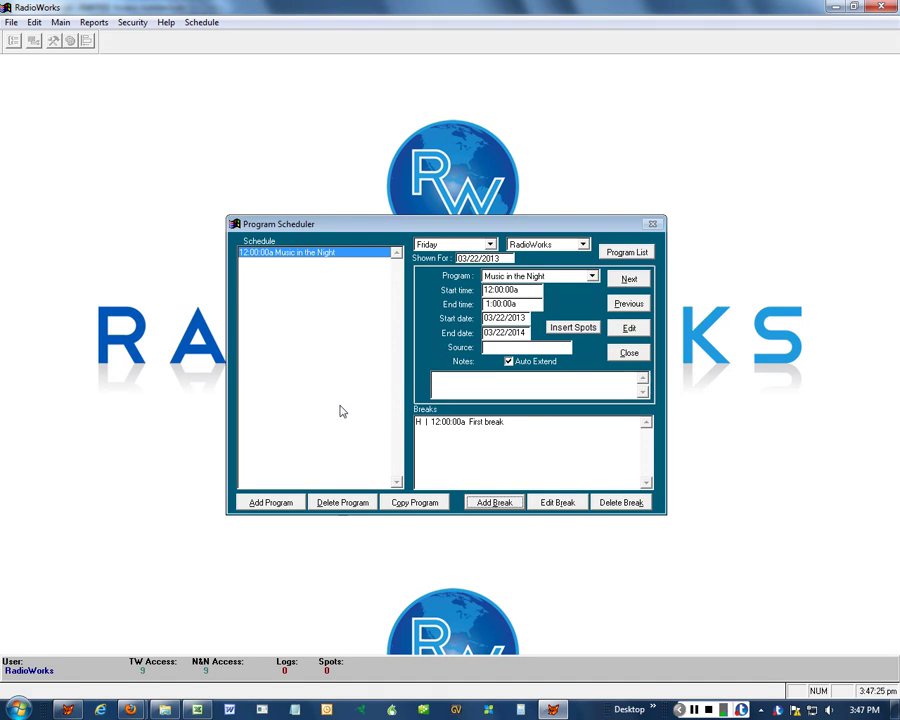
Copy the Music in the Night program to Monday, Tuesday, Wednesday and Thursday
{"action": "left_click", "coordinate": [407, 504]}
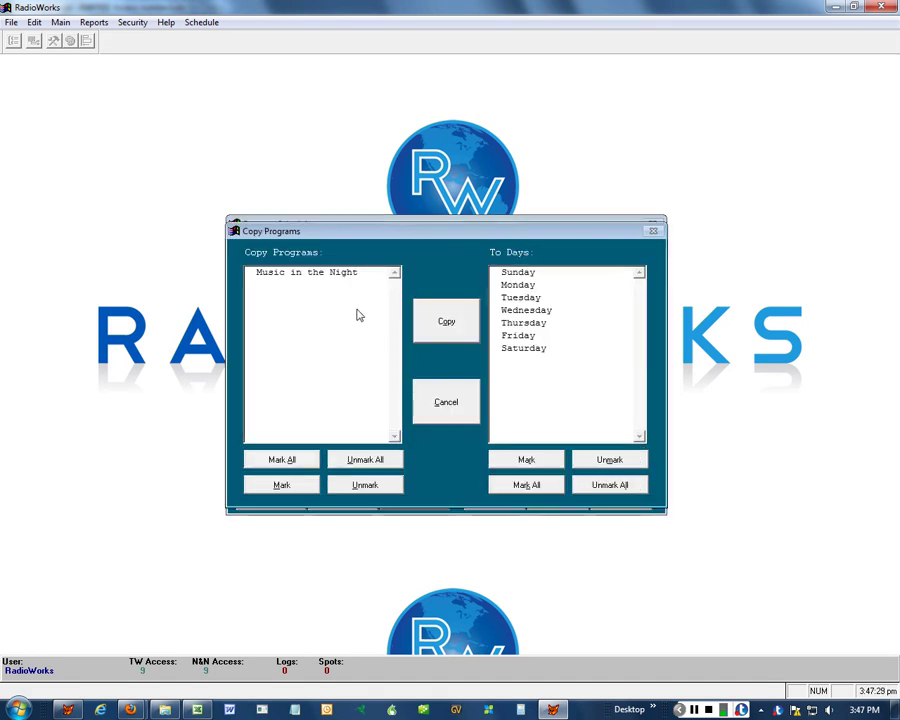
{"action": "left_click", "coordinate": [276, 281]}
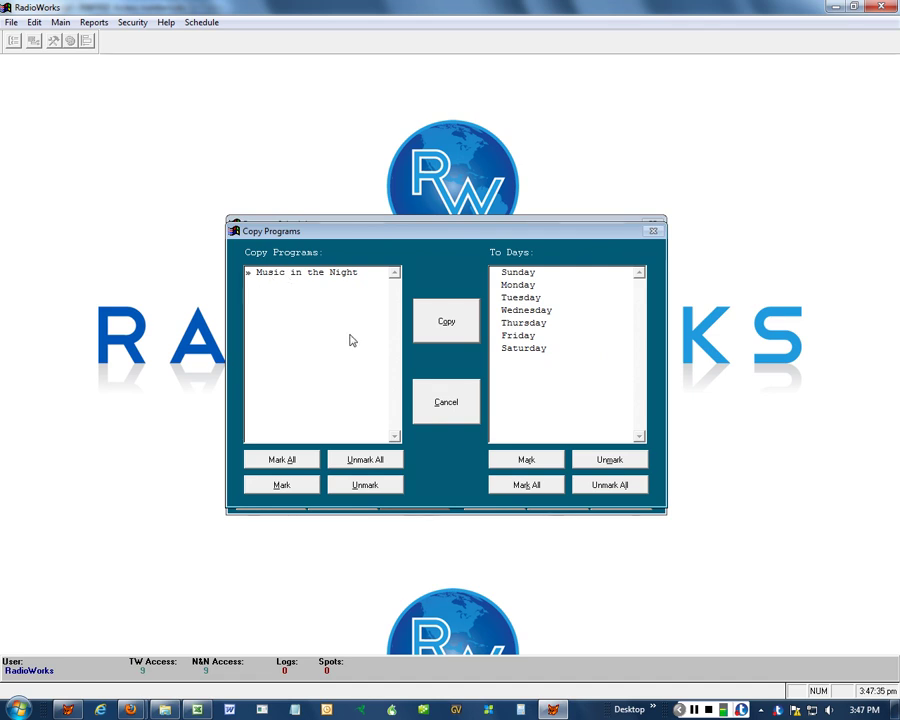
{"action": "left_click", "coordinate": [512, 287]}
{"action": "left_click", "coordinate": [509, 300]}
{"action": "left_click", "coordinate": [509, 311]}
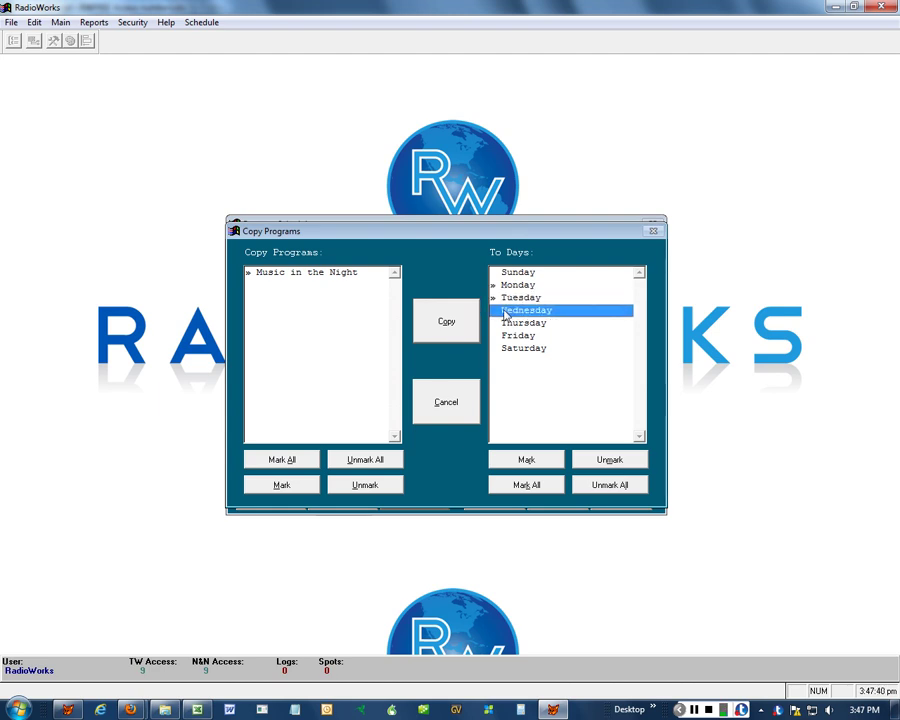
{"action": "left_click", "coordinate": [509, 326]}
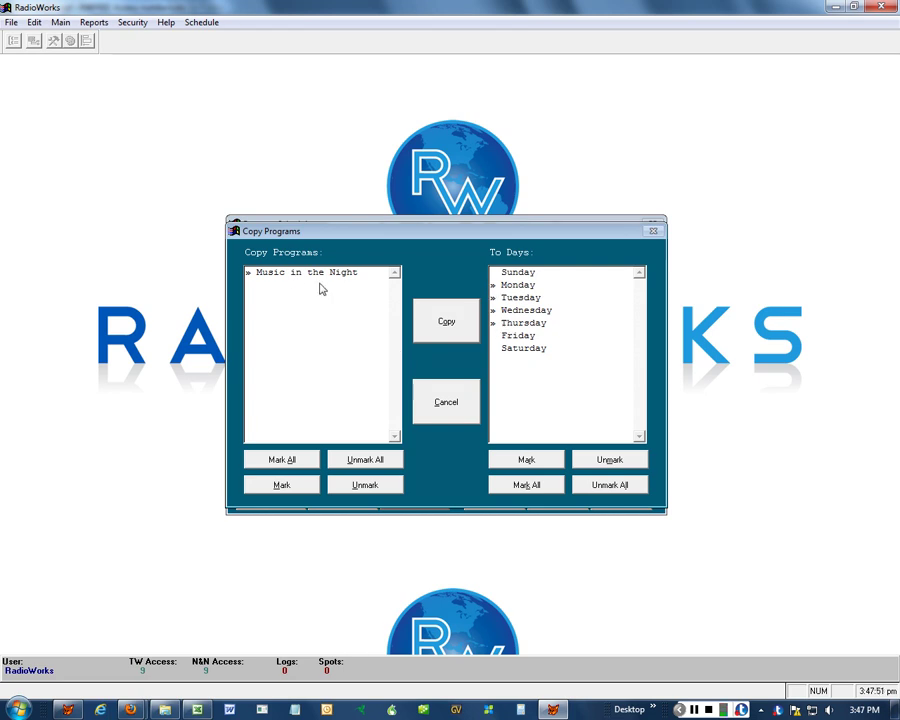
{"action": "left_click", "coordinate": [447, 324]}
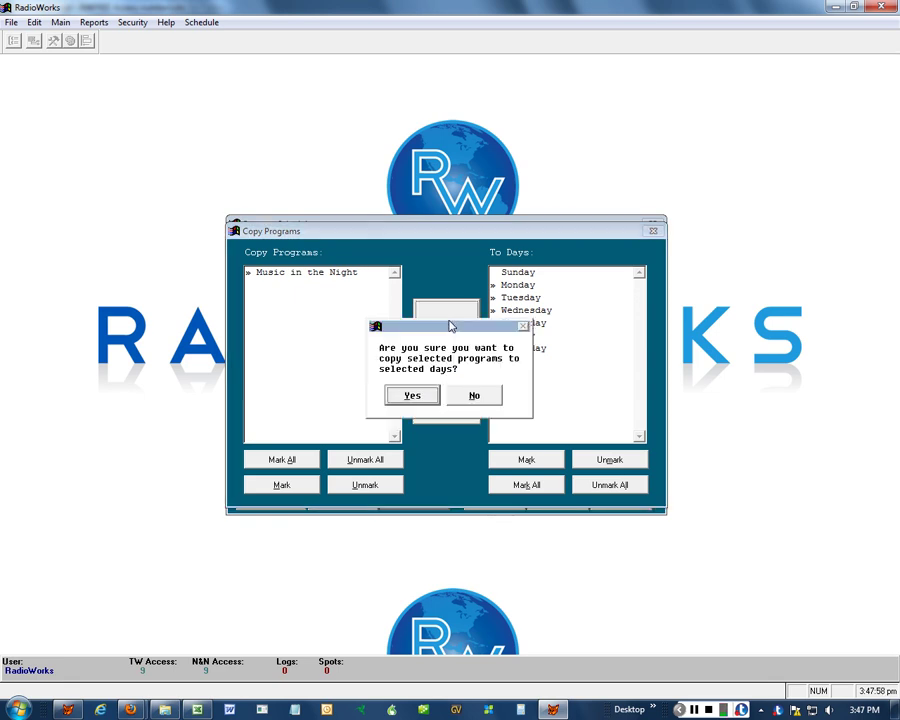
{"action": "left_click", "coordinate": [415, 395]}
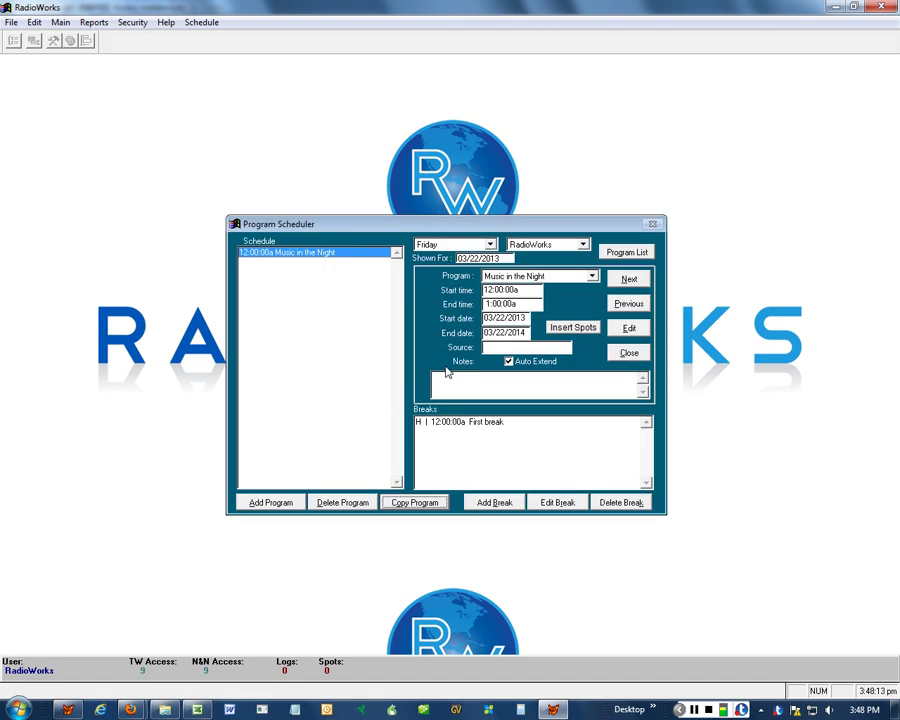
Check the schedules for Monday, Tuesday and Wednesday for the copied program and its break, and close the Program Scheduler
{"action": "left_click", "coordinate": [490, 245]}
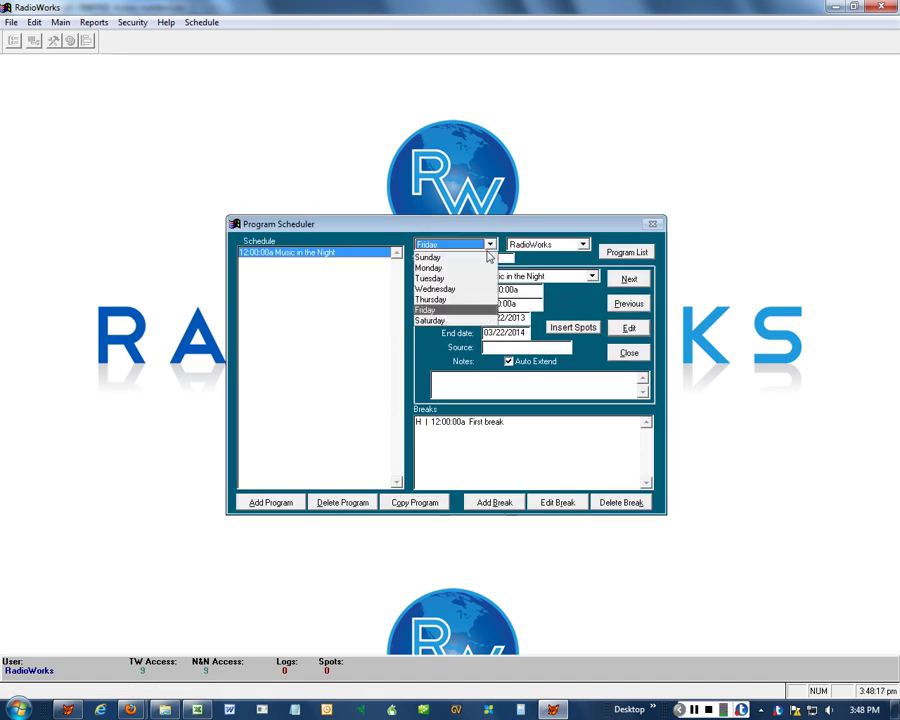
{"action": "left_click", "coordinate": [477, 270]}
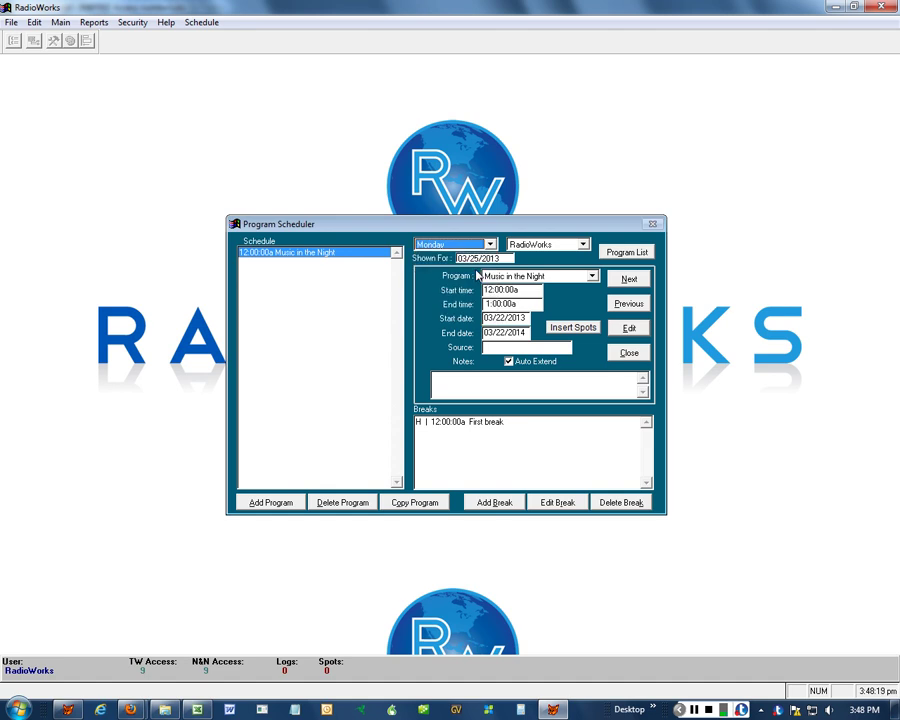
{"action": "left_click", "coordinate": [490, 244]}
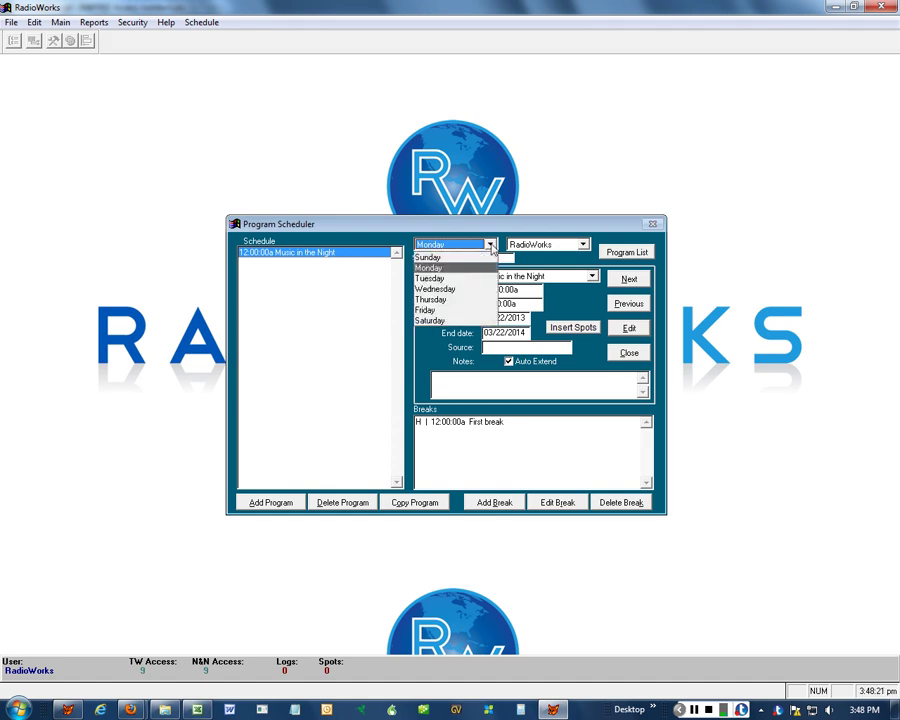
{"action": "left_click", "coordinate": [471, 279]}
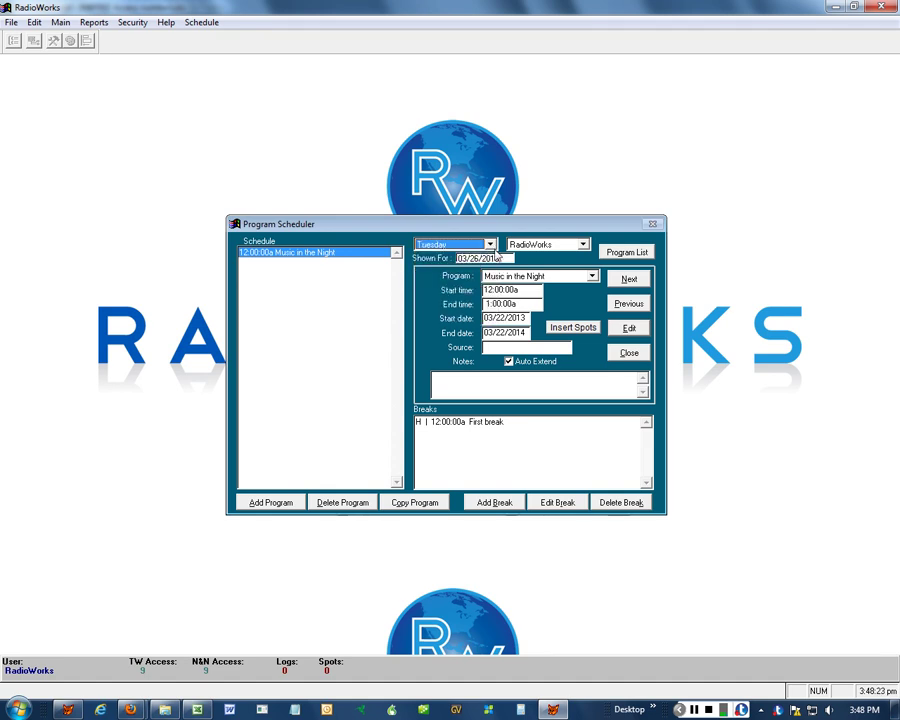
{"action": "left_click", "coordinate": [490, 244]}
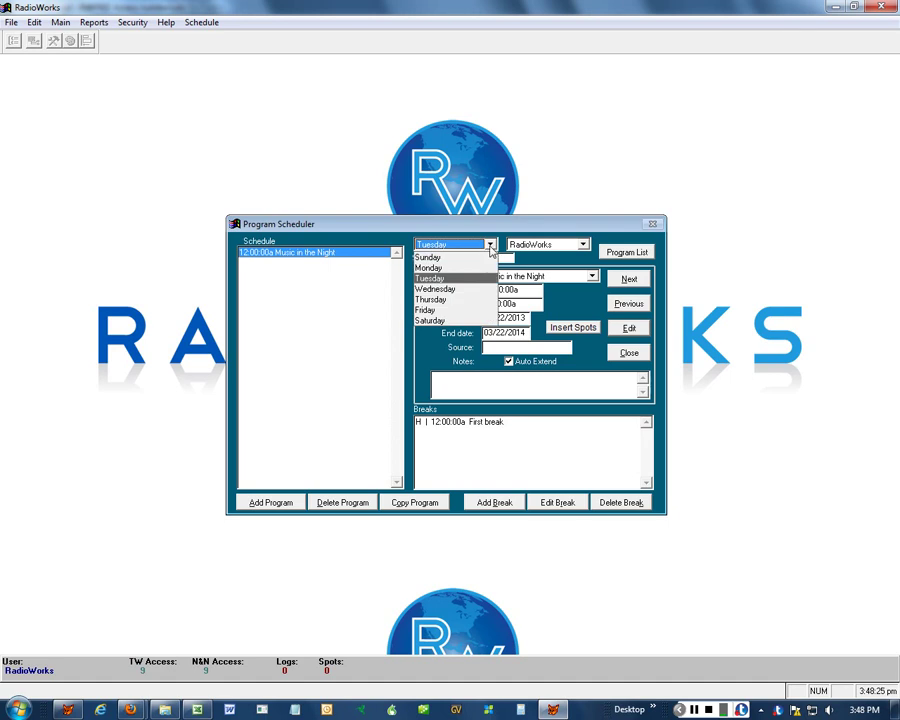
{"action": "left_click", "coordinate": [462, 290]}
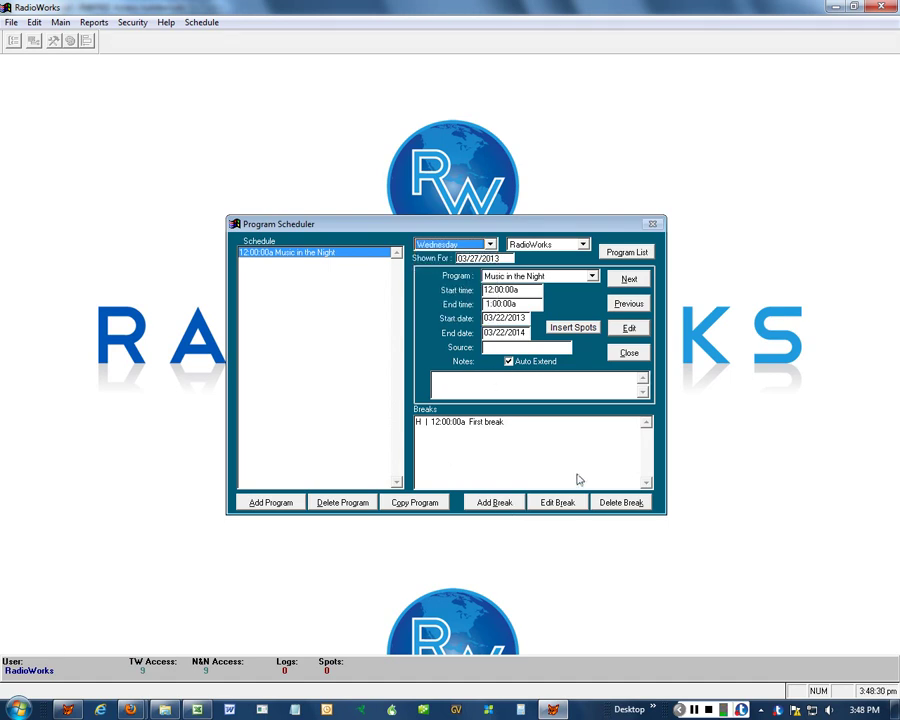
{"action": "left_click", "coordinate": [621, 357]}
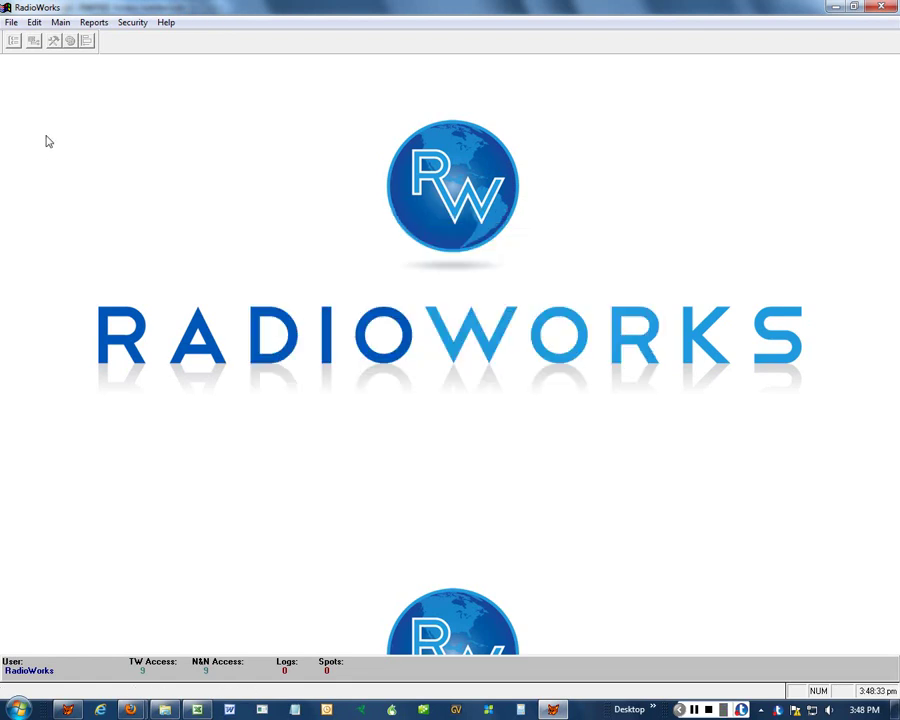
Add a contract for the client with ID HONEST and save it
{"action": "left_click", "coordinate": [62, 24]}
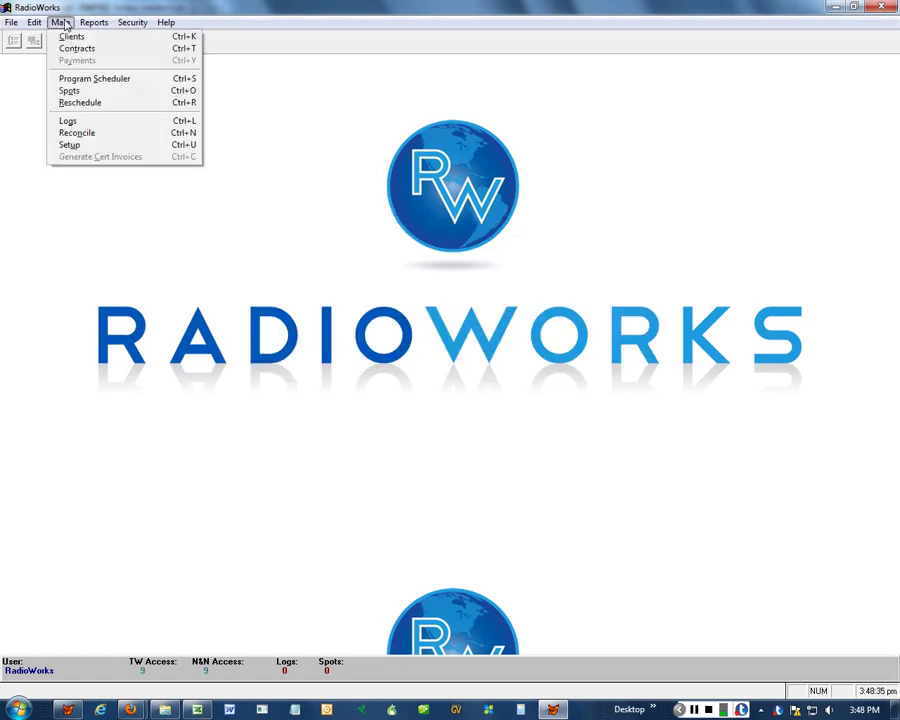
{"action": "left_click", "coordinate": [76, 50]}
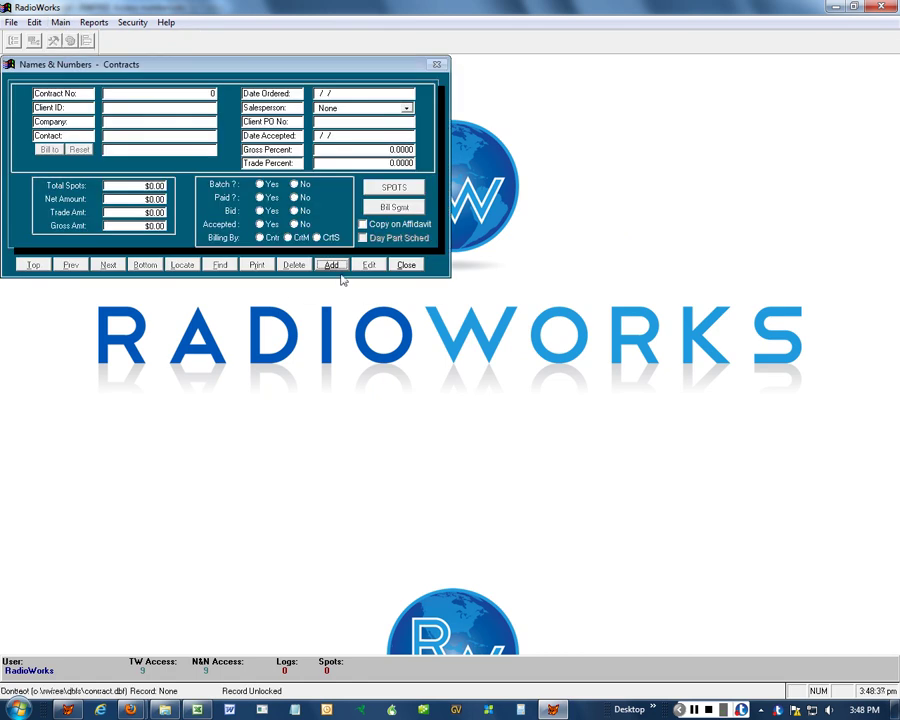
{"action": "left_click", "coordinate": [331, 265]}
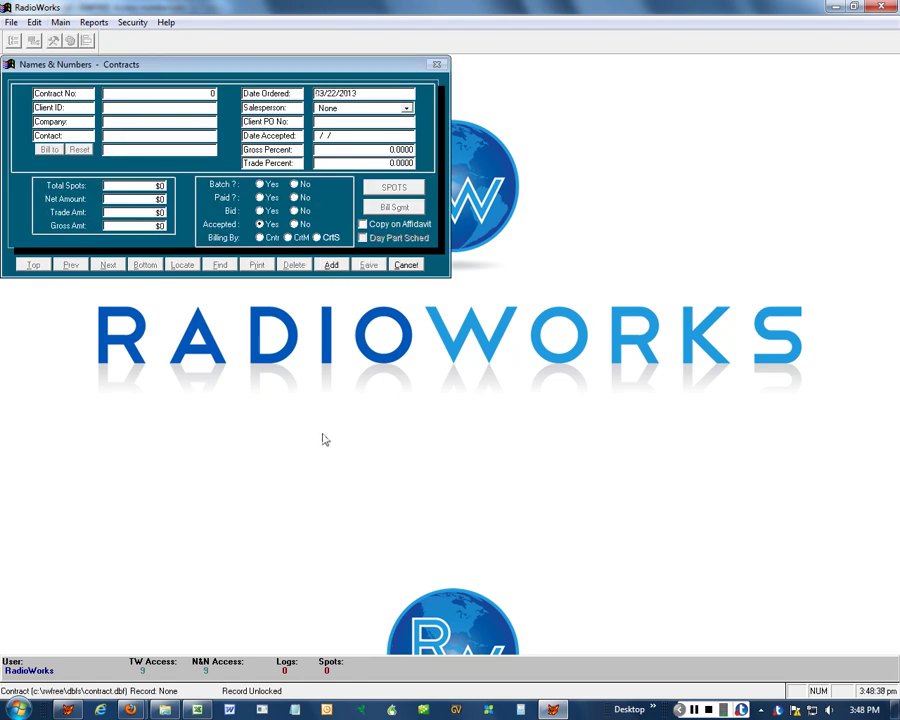
{"action": "type", "text": "h"}
{"action": "key", "text": "Tab"}
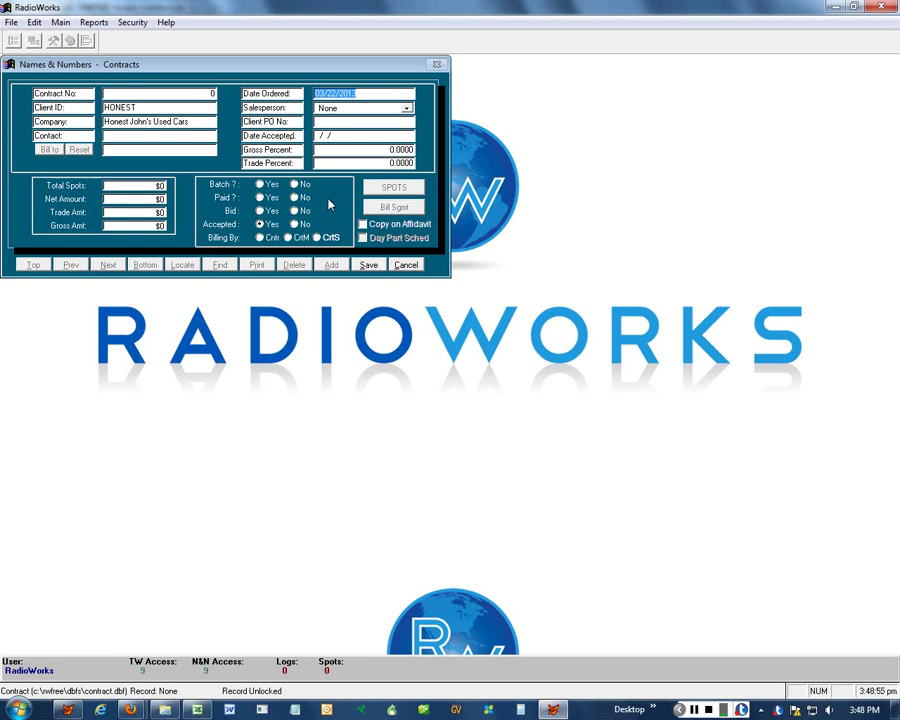
{"action": "left_click", "coordinate": [369, 266]}
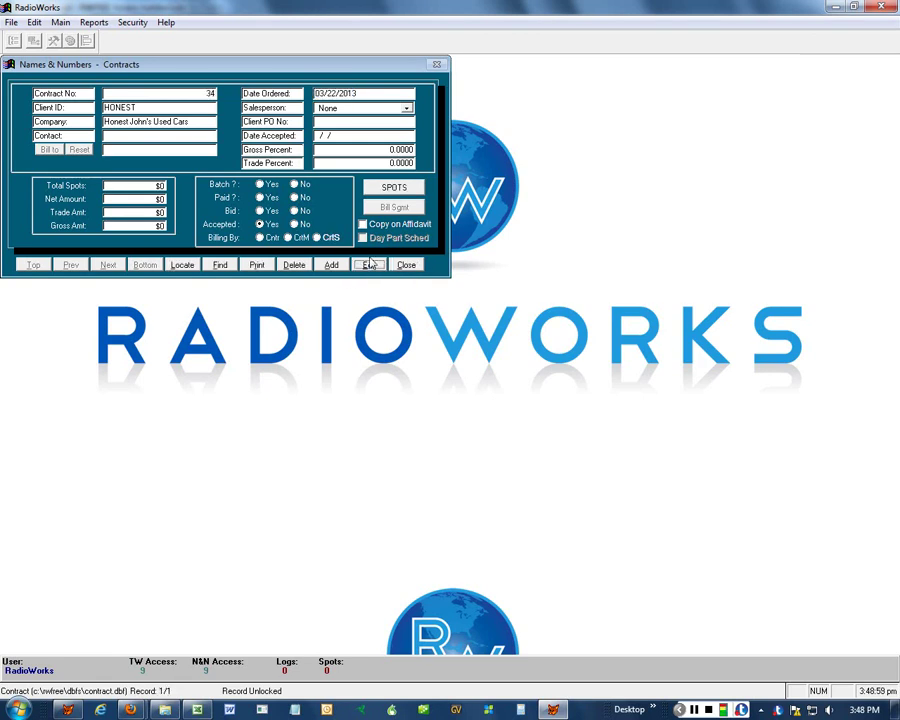
Add a spot to the new contract with the spot type Spot Avail
{"action": "left_click", "coordinate": [386, 193]}
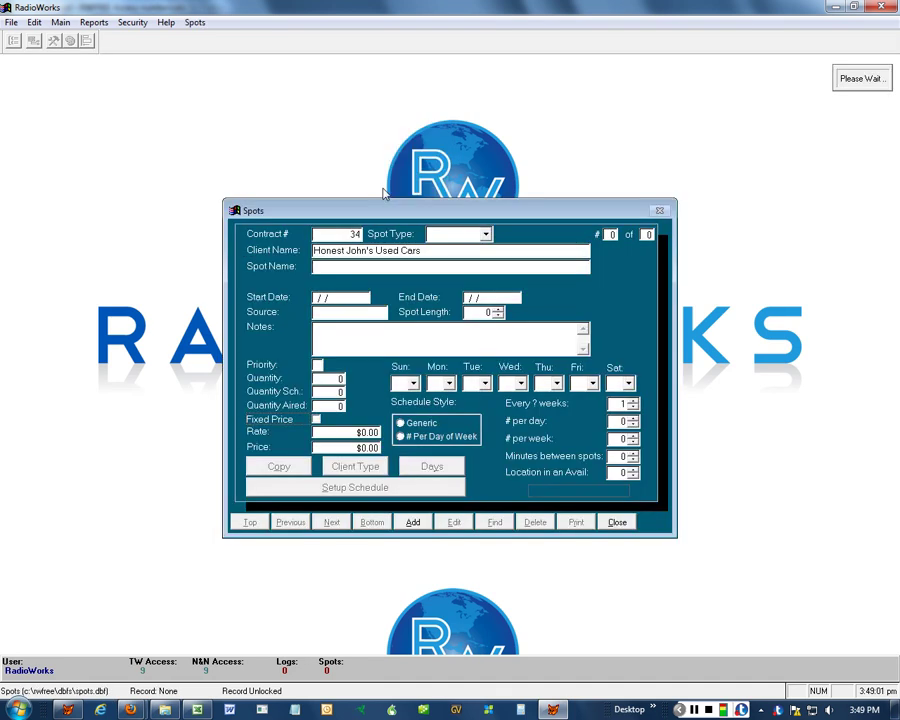
{"action": "left_click", "coordinate": [413, 522]}
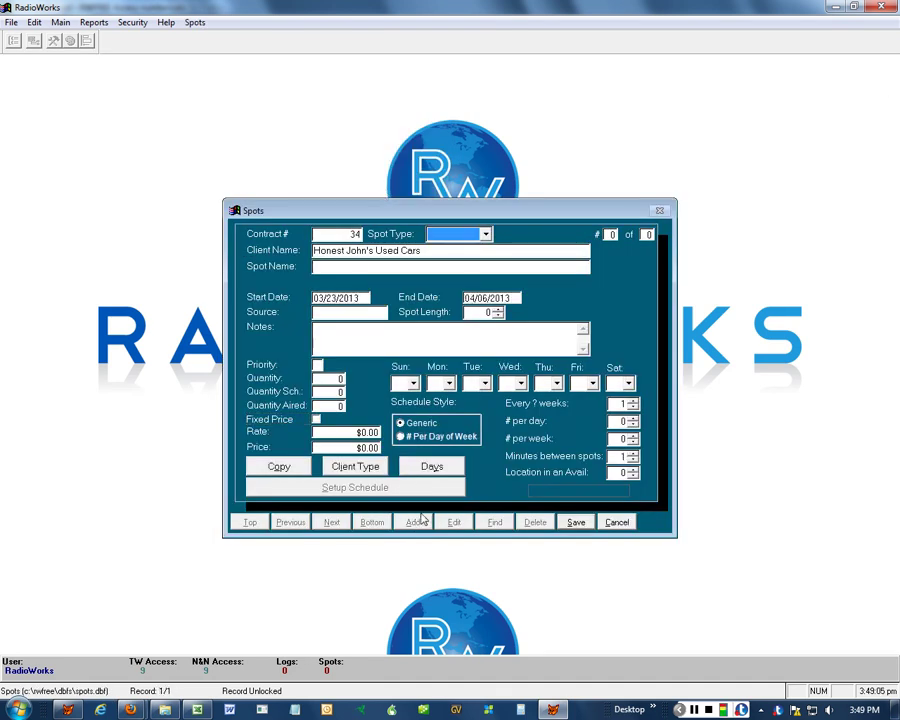
{"action": "key", "text": "Down"}
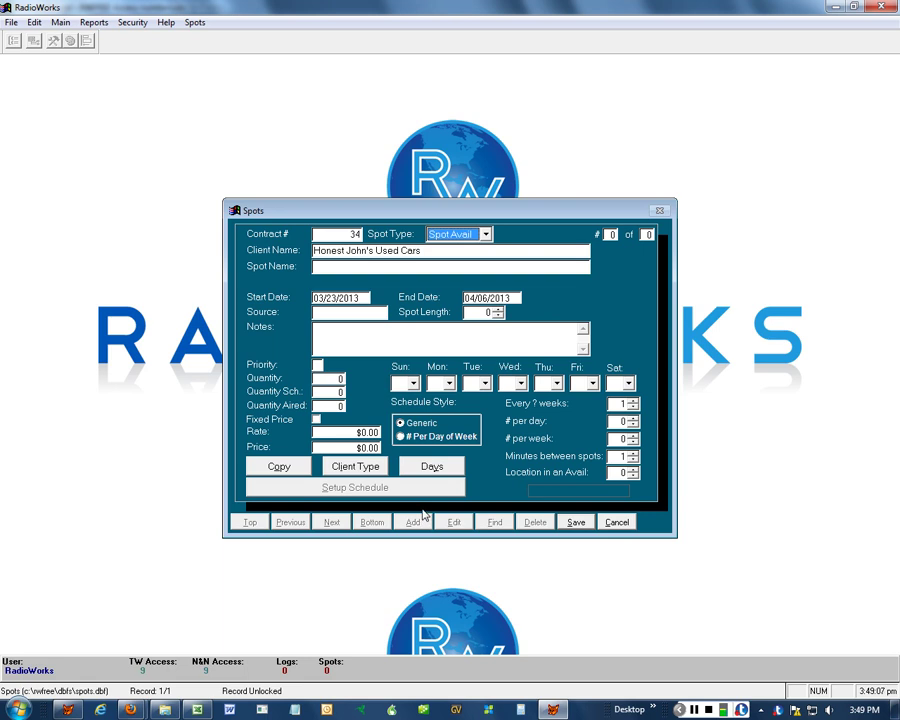
{"action": "key", "text": "Tab"}
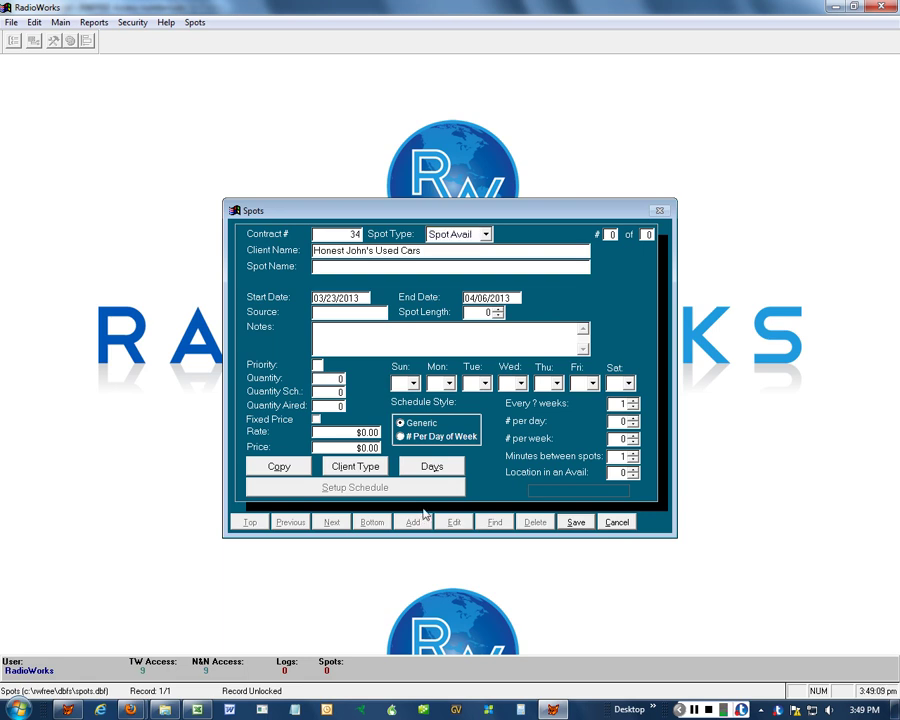
Name the spot Honest John's Used Cars
{"action": "type", "text": "Hones"}
{"action": "type", "text": "t Ho"}
{"action": "key", "text": "BackSpace"}
{"action": "key", "text": "BackSpace"}
{"action": "key", "text": "BackSpace"}
{"action": "type", "text": "john"}
{"action": "key", "text": "BackSpace"}
{"action": "key", "text": "BackSpace"}
{"action": "key", "text": "BackSpace"}
{"action": "key", "text": "BackSpace"}
{"action": "key", "text": "BackSpace"}
{"action": "type", "text": "John's Used Cars"}
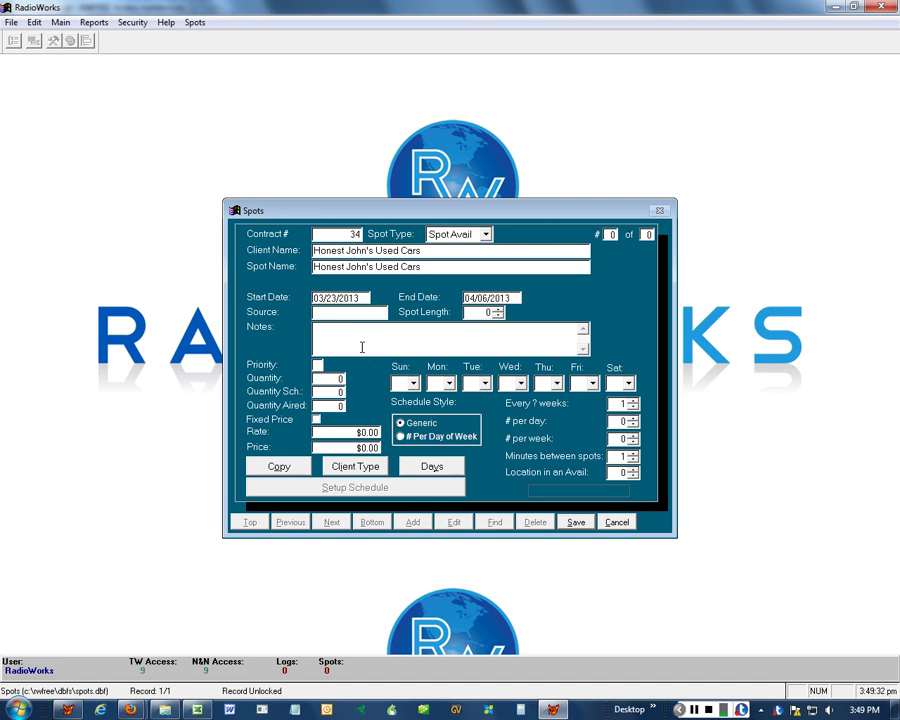
Set the spot length to 30, the quantity to 10 and the rate to $10.00
{"action": "double_click", "coordinate": [477, 313]}
{"action": "type", "text": "30"}
{"action": "left_click", "coordinate": [320, 380]}
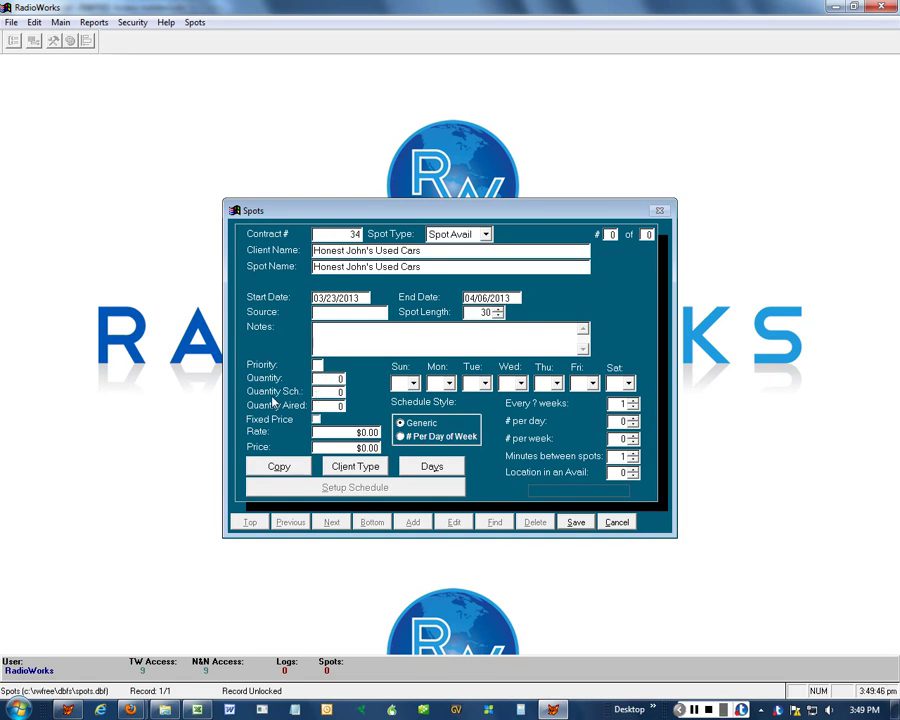
{"action": "type", "text": "1"}
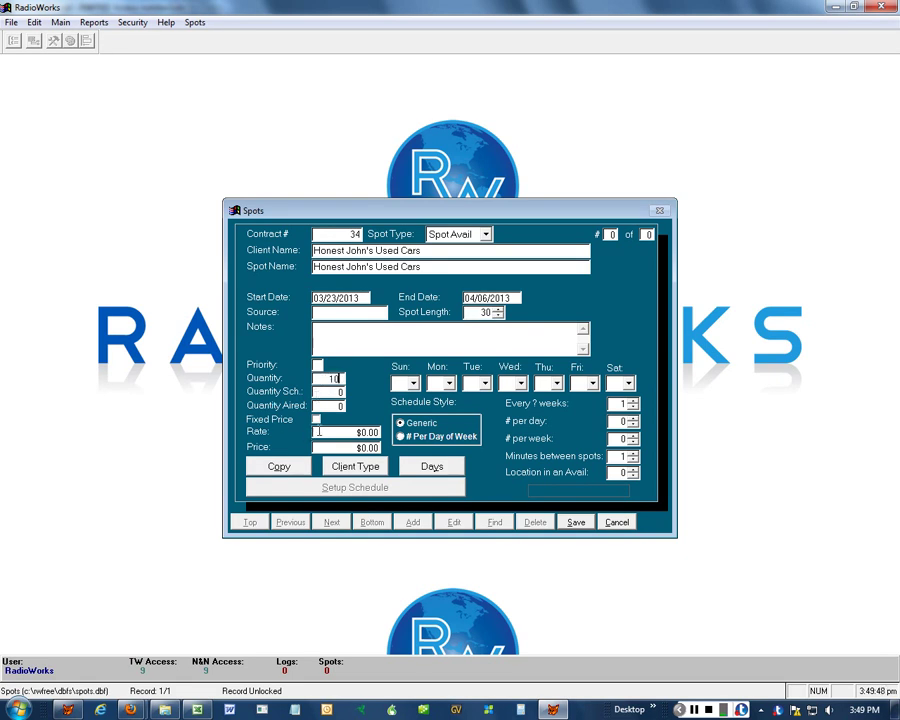
{"action": "left_click", "coordinate": [328, 432]}
{"action": "type", "text": "10."}
{"action": "key", "text": "Tab"}
Assign the client type Auto Dealer to the spot and save the client type selection
{"action": "left_click", "coordinate": [362, 468]}
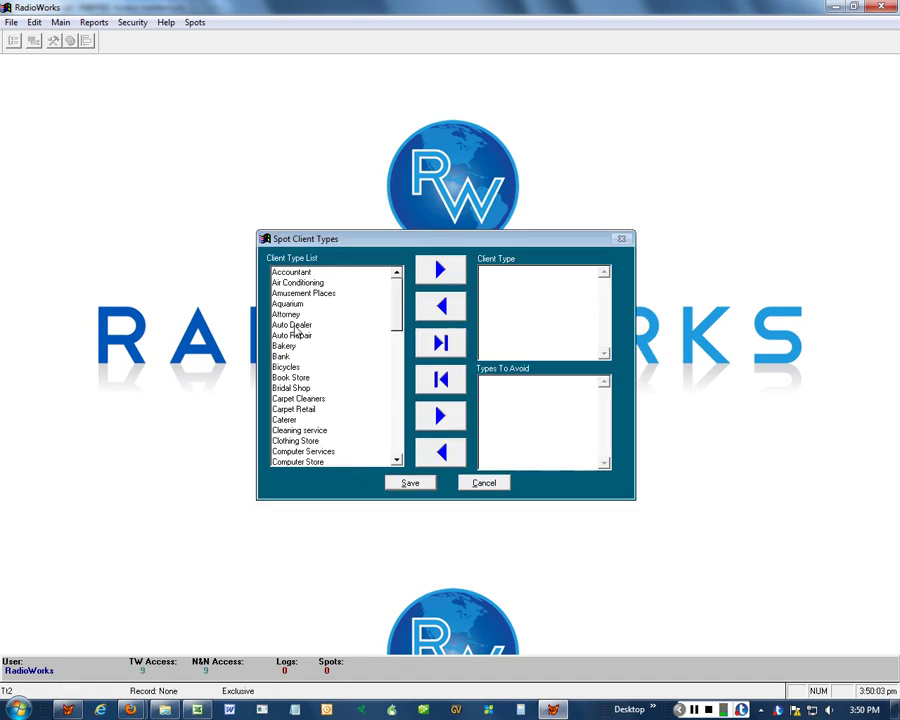
{"action": "double_click", "coordinate": [294, 327]}
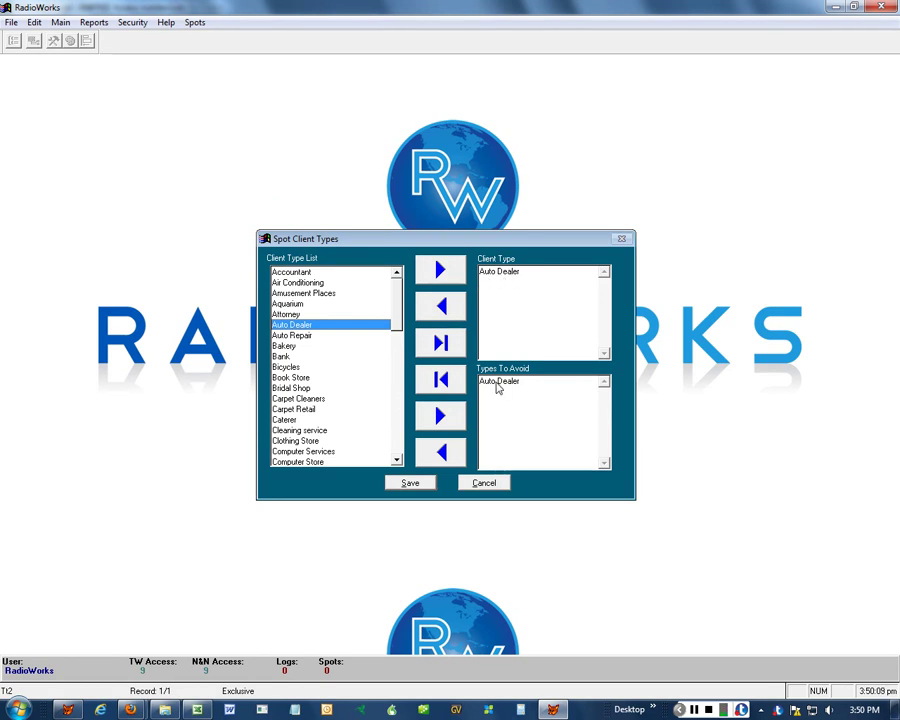
{"action": "left_click", "coordinate": [429, 485]}
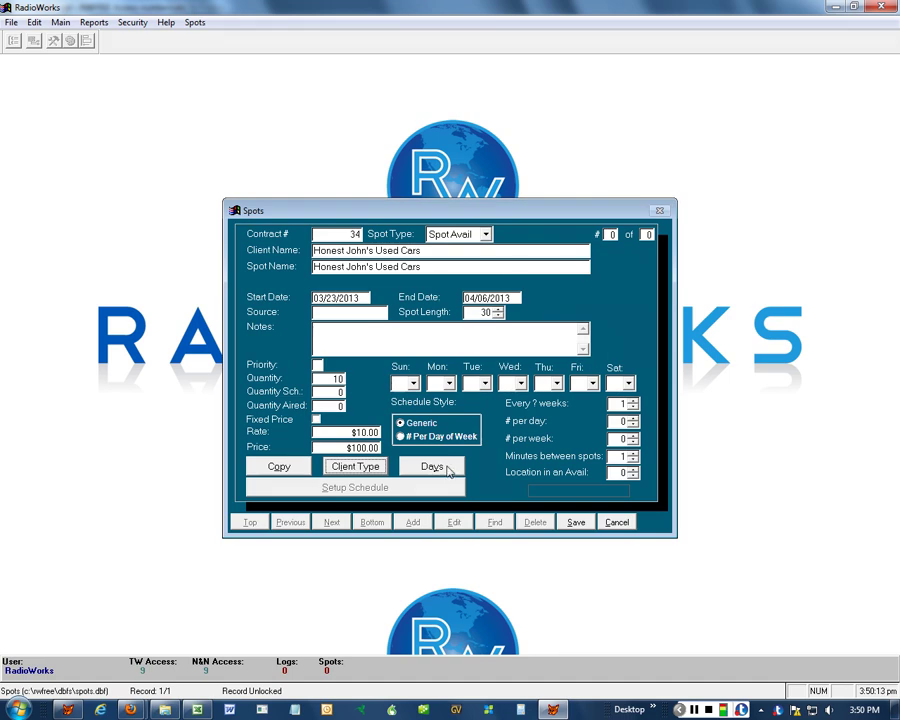
Select Monday through Friday as the days for the spot and save the spot record
{"action": "left_click", "coordinate": [433, 468]}
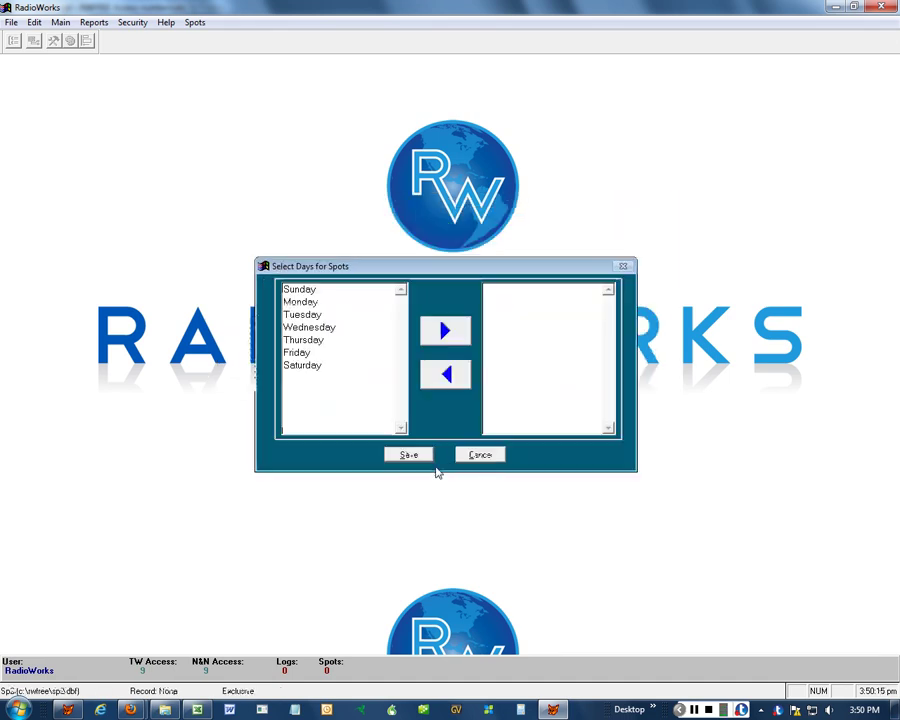
{"action": "double_click", "coordinate": [301, 302]}
{"action": "double_click", "coordinate": [301, 315]}
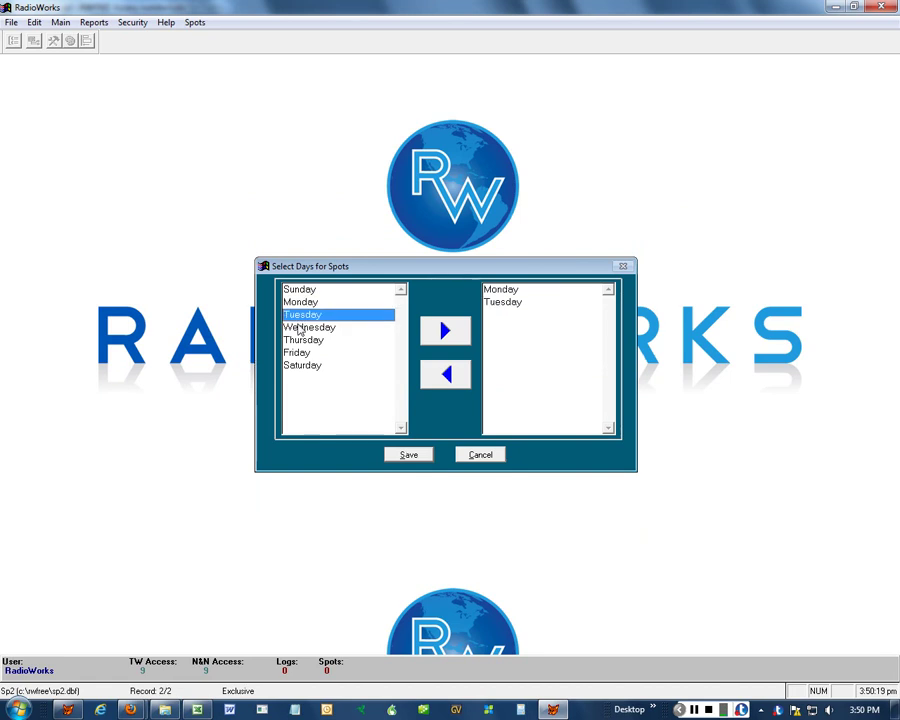
{"action": "double_click", "coordinate": [299, 328]}
{"action": "left_click", "coordinate": [299, 341]}
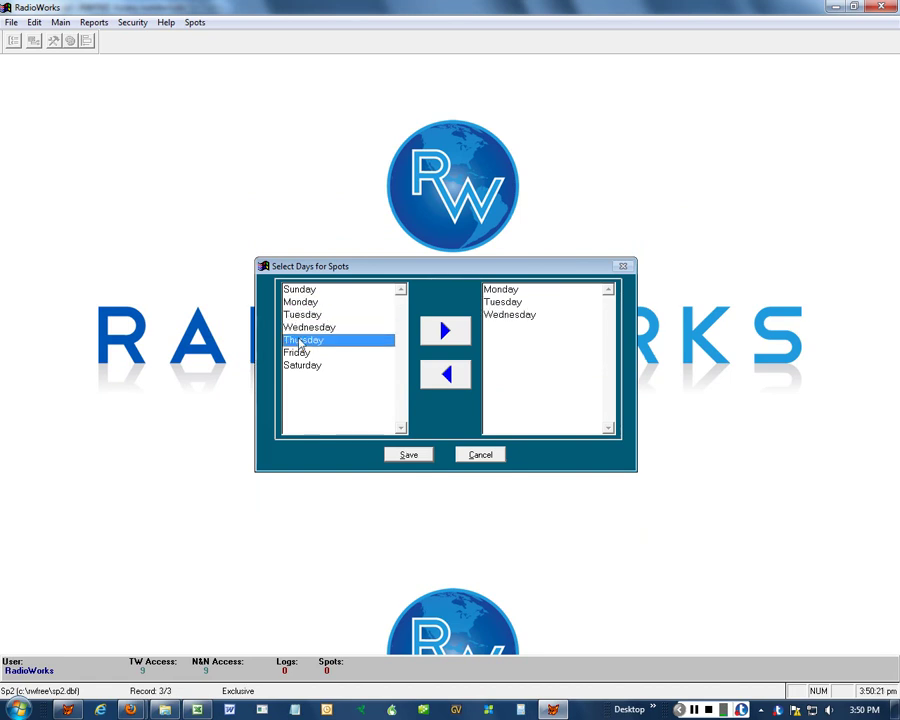
{"action": "left_click", "coordinate": [299, 341]}
{"action": "left_click", "coordinate": [297, 353]}
{"action": "left_click", "coordinate": [297, 353]}
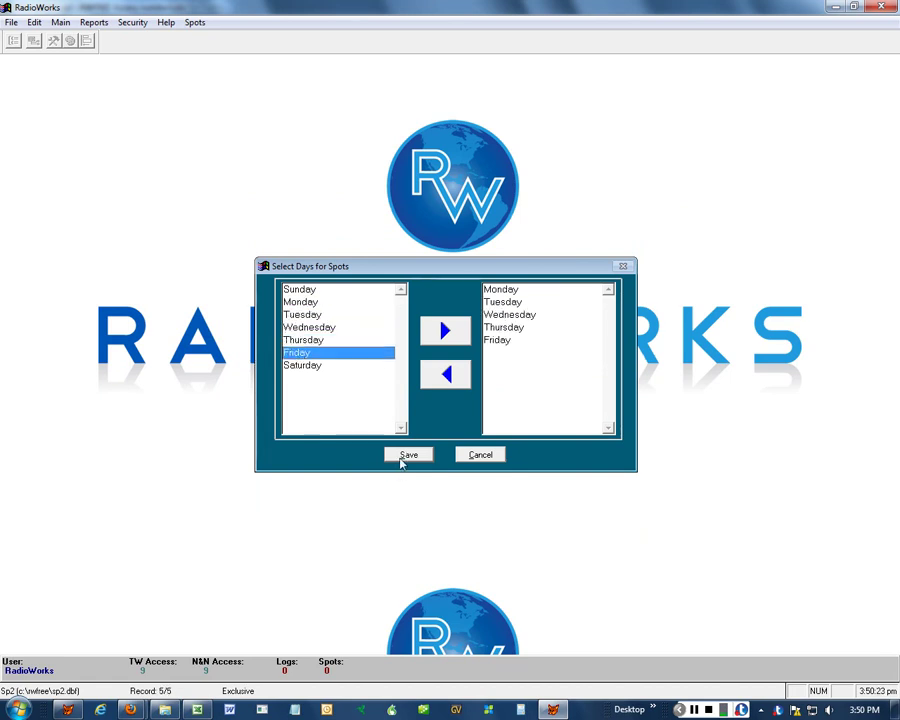
{"action": "left_click", "coordinate": [401, 459]}
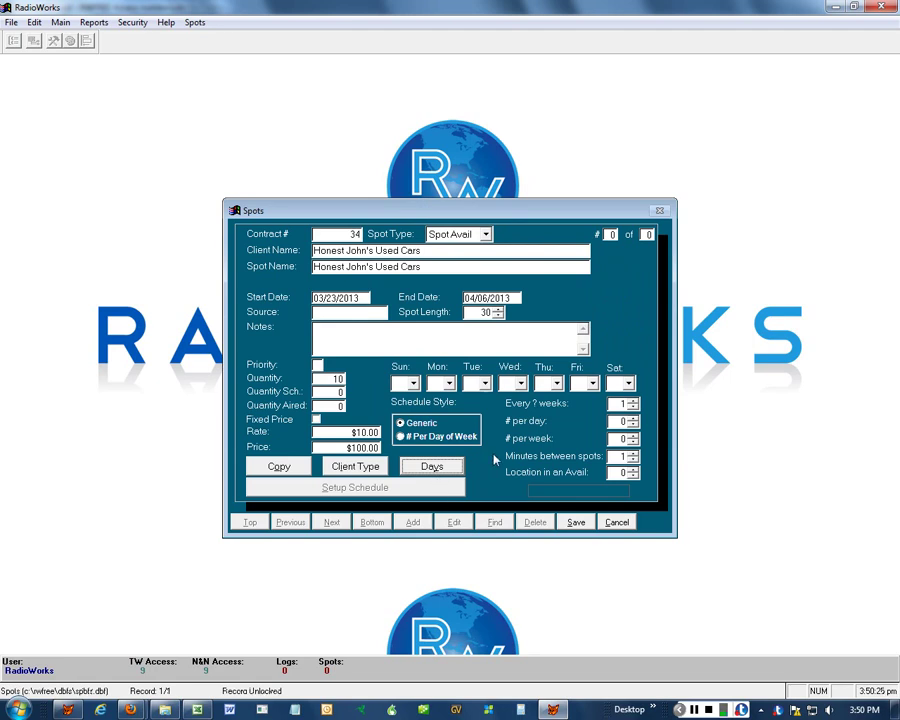
{"action": "left_click", "coordinate": [576, 522]}
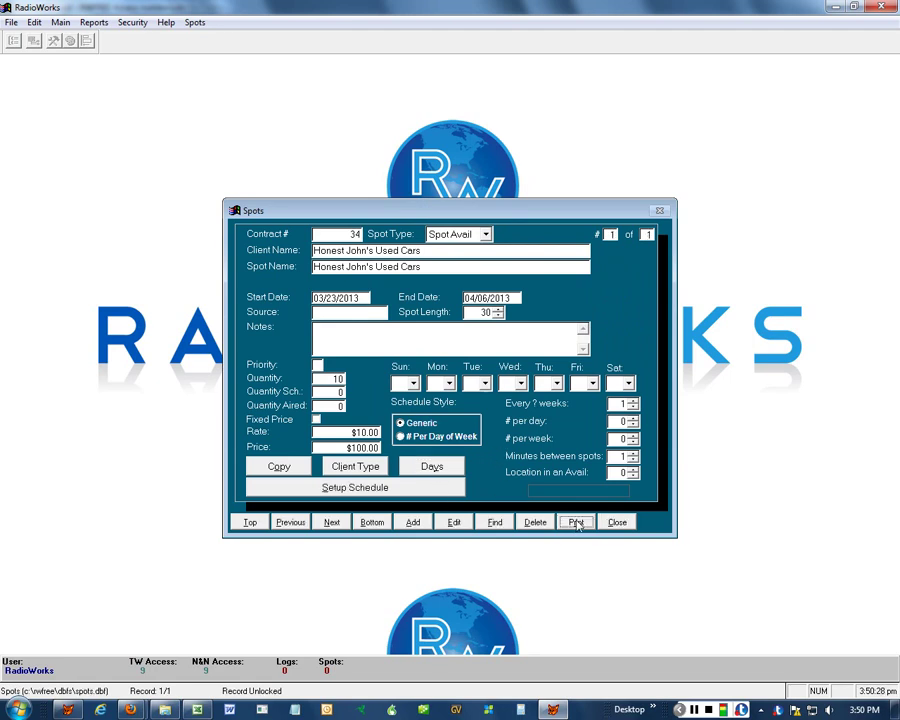
Add the First break of Monday through Friday to the spot's scheduled breaks and generate the proposed schedule
{"action": "left_click", "coordinate": [396, 488]}
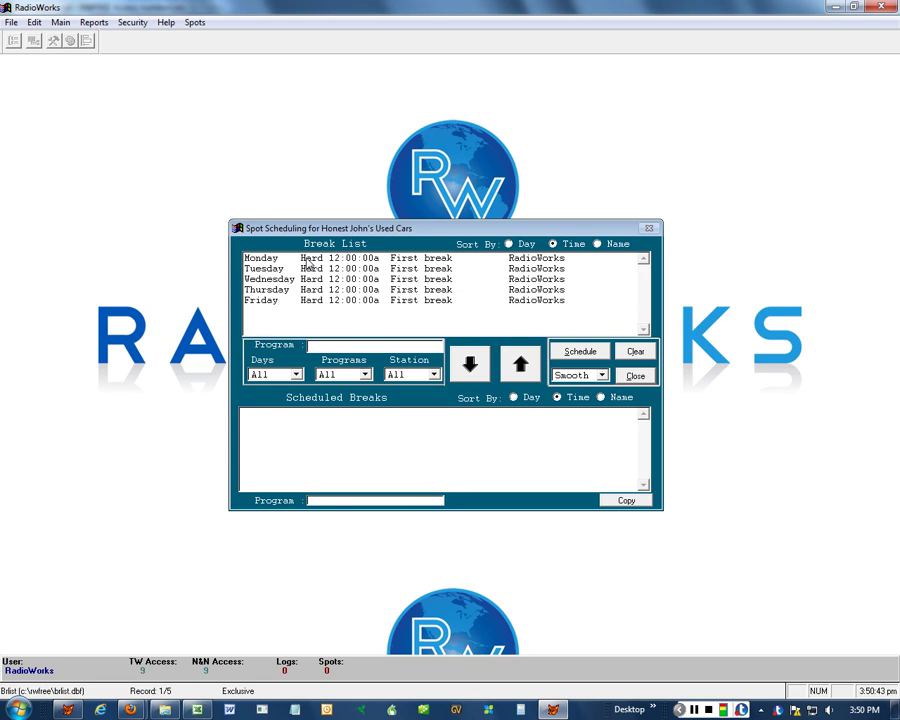
{"action": "double_click", "coordinate": [309, 260]}
{"action": "left_click", "coordinate": [310, 269]}
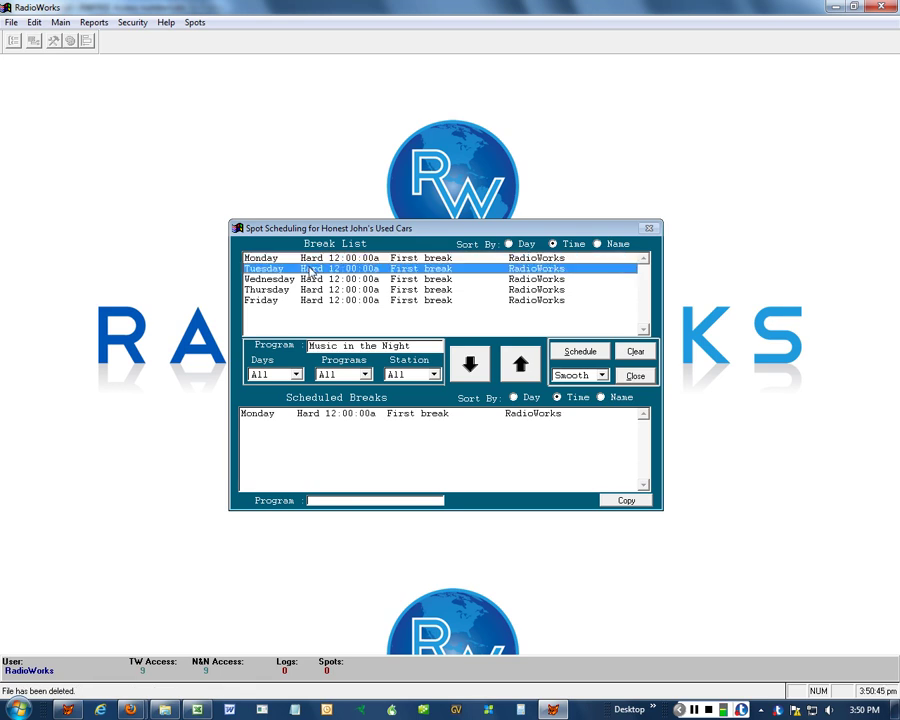
{"action": "double_click", "coordinate": [312, 279]}
{"action": "double_click", "coordinate": [315, 290]}
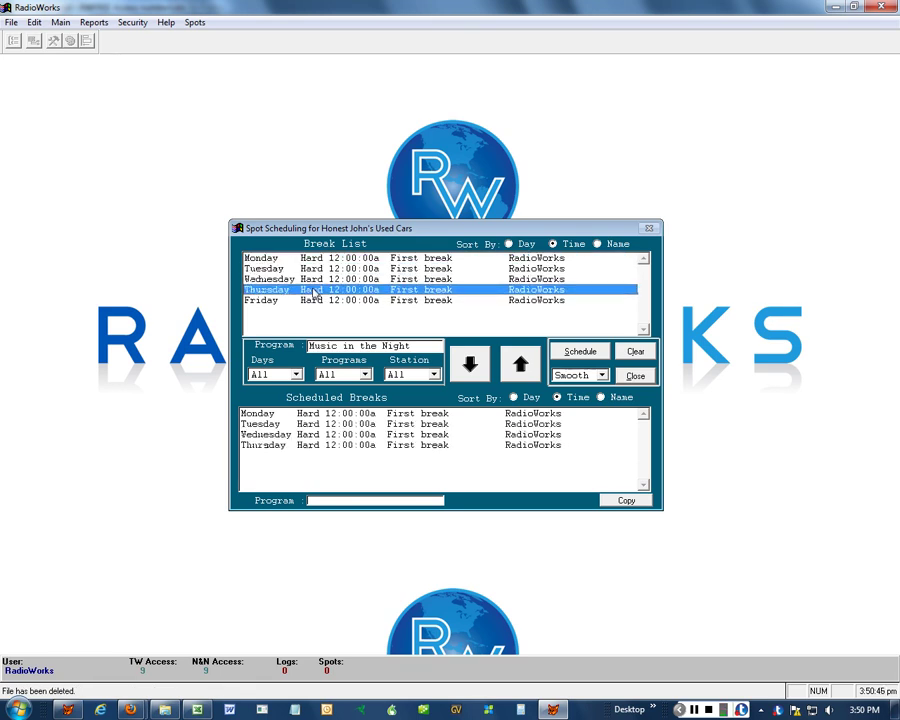
{"action": "double_click", "coordinate": [312, 300]}
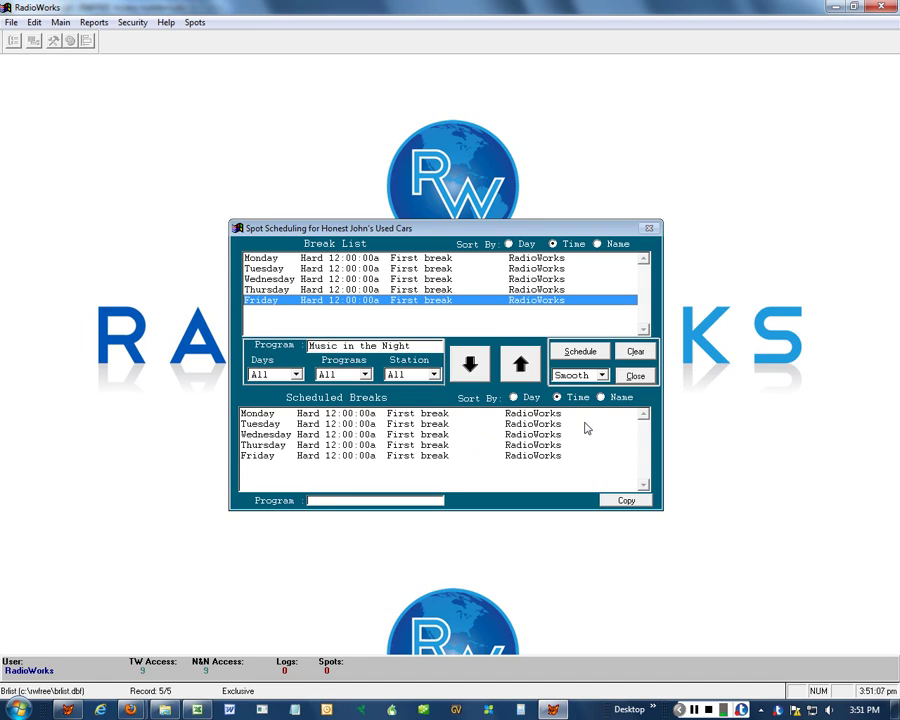
{"action": "left_click", "coordinate": [580, 353]}
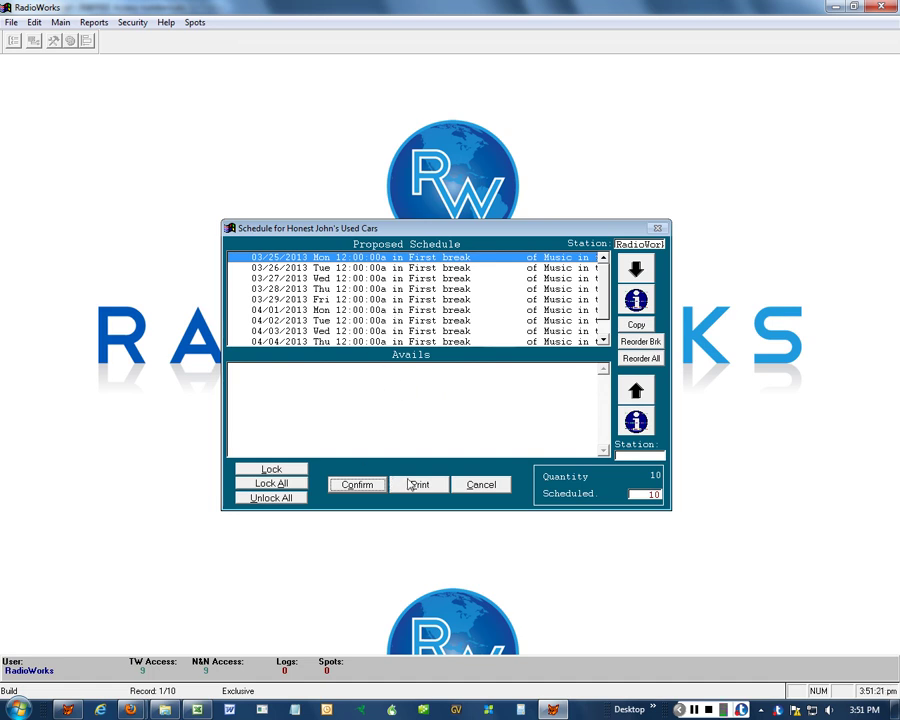
Preview the proposed schedule report on screen in a maximized window, and close it without printing
{"action": "left_click", "coordinate": [415, 488]}
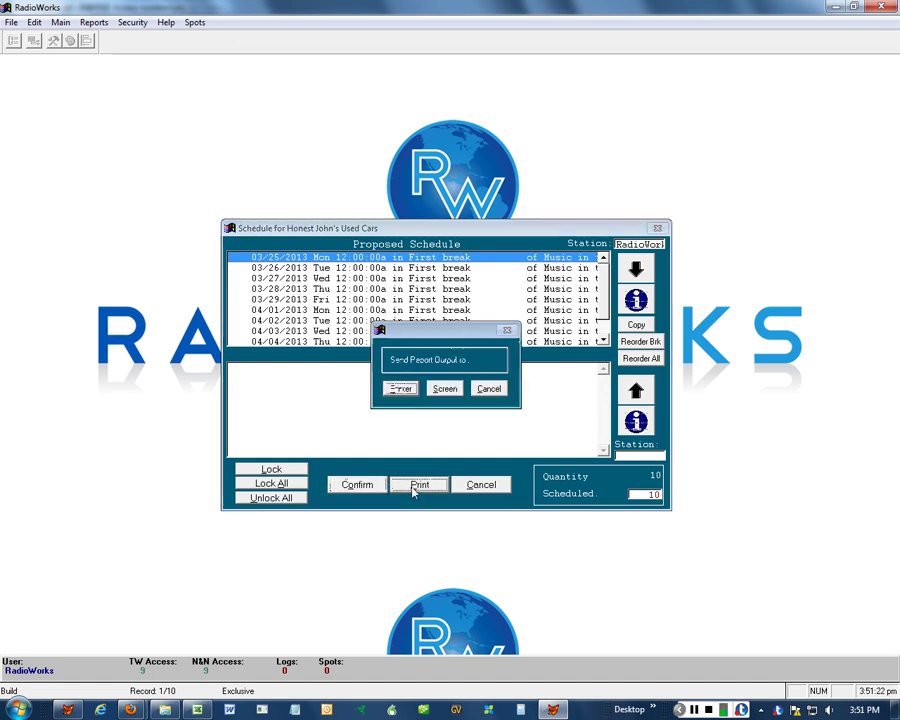
{"action": "left_click", "coordinate": [447, 390]}
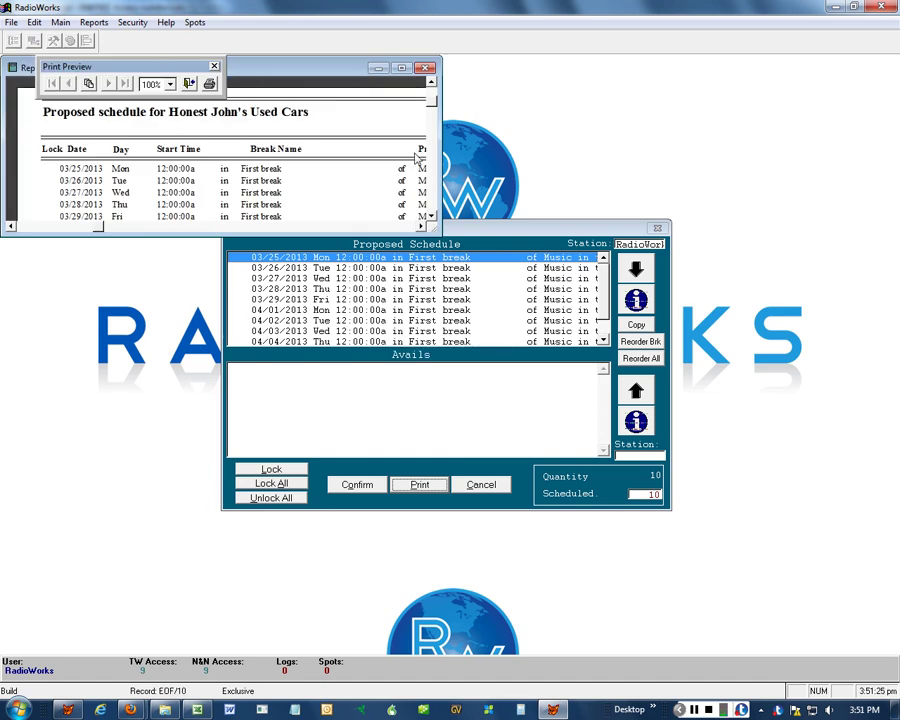
{"action": "left_click", "coordinate": [401, 67]}
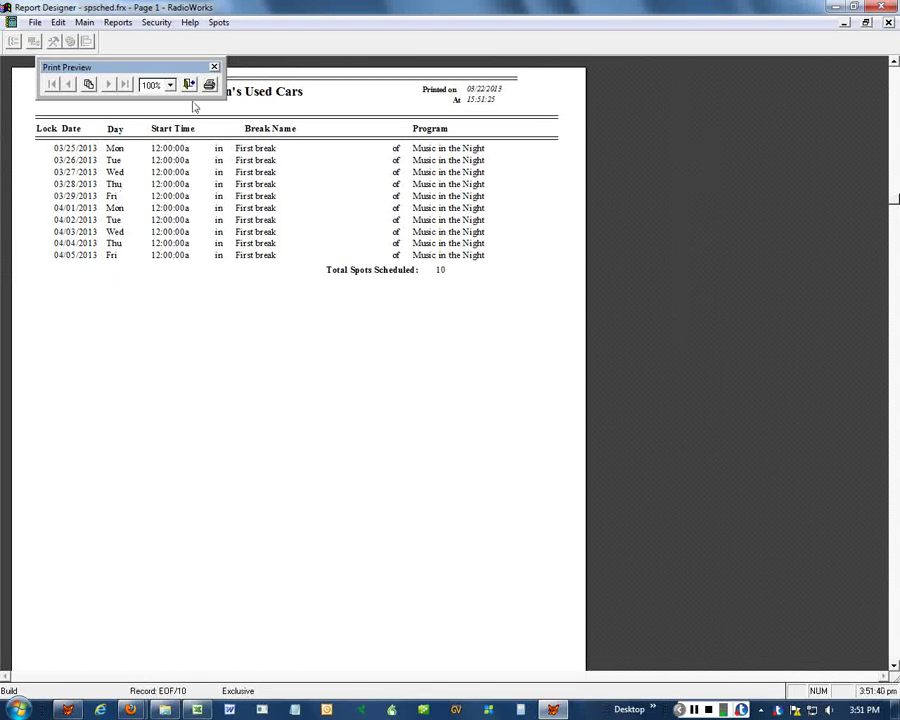
{"action": "left_click", "coordinate": [190, 87]}
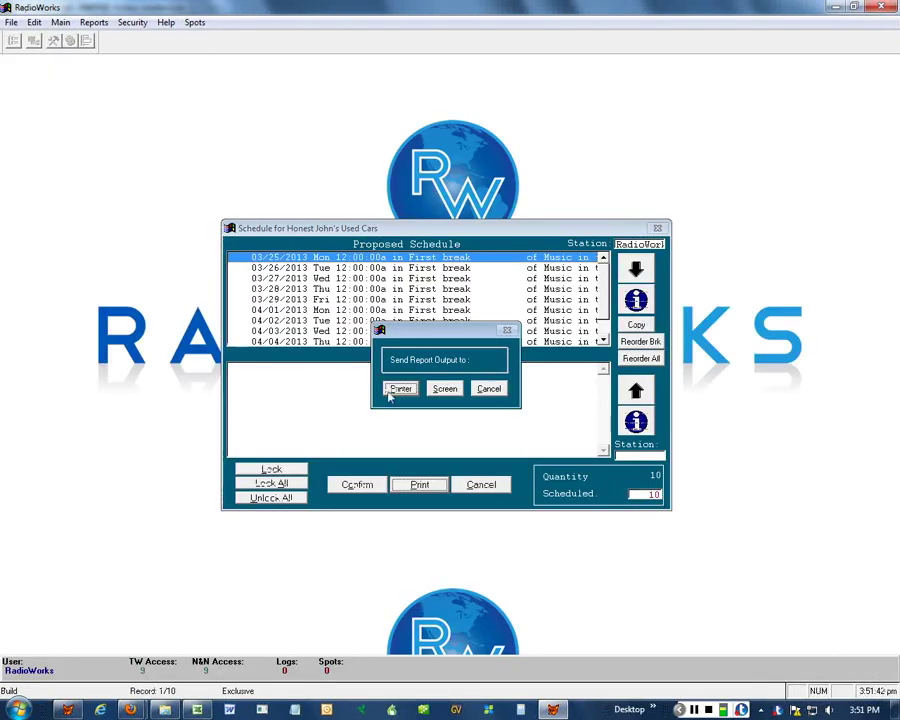
{"action": "left_click", "coordinate": [487, 389]}
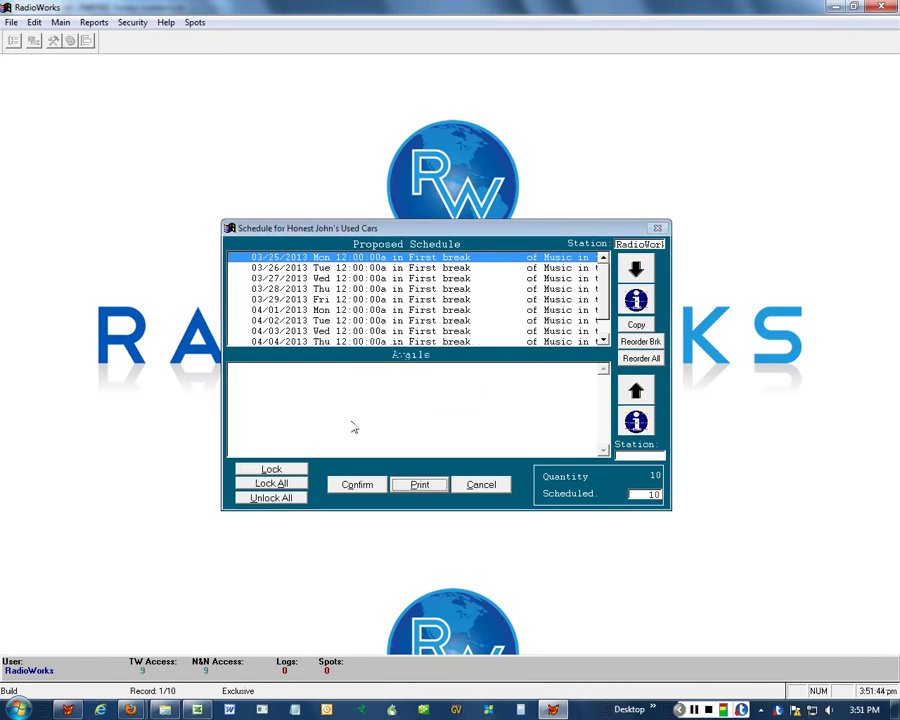
Confirm the proposed schedule and review the spot's list of scheduled airings
{"action": "left_click", "coordinate": [358, 485]}
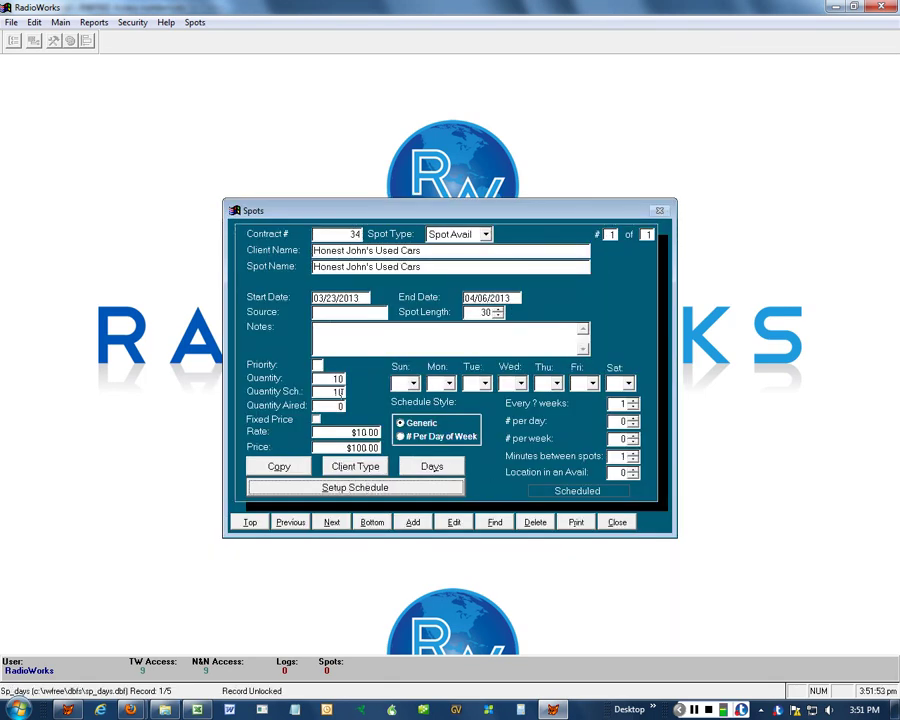
{"action": "left_click", "coordinate": [576, 493]}
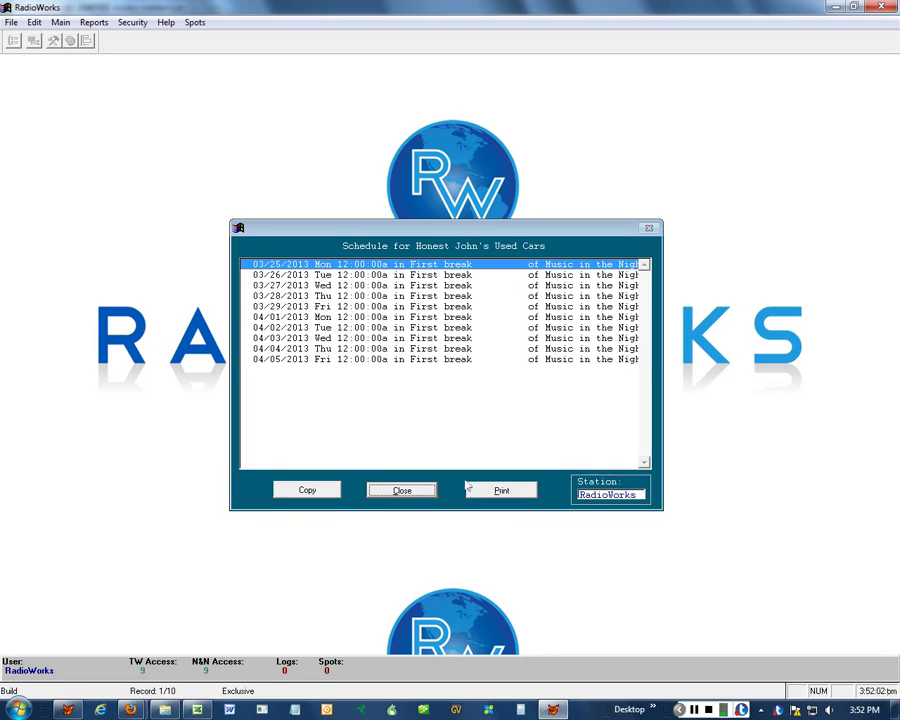
{"action": "left_click", "coordinate": [433, 489]}
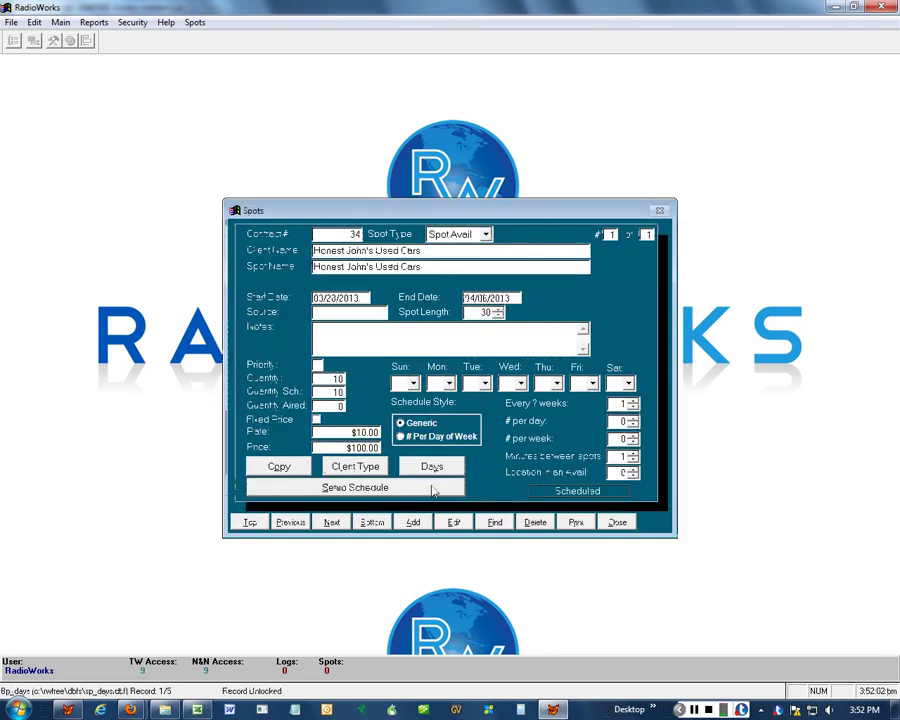
{"action": "left_click", "coordinate": [617, 522]}
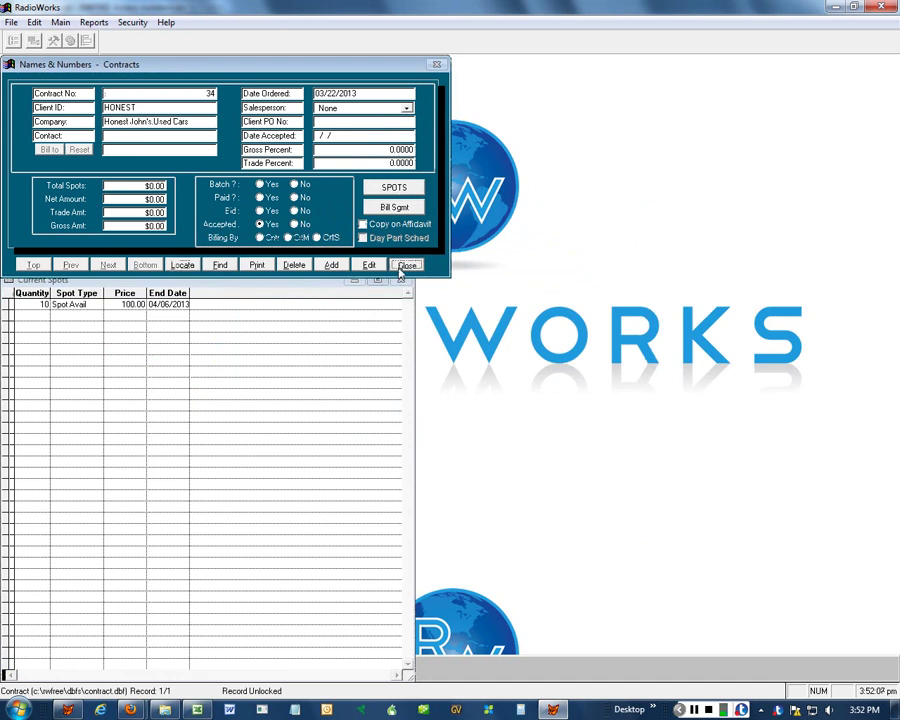
{"action": "left_click", "coordinate": [405, 265]}
Generate the pre-log for the RadioWorks station for the date 03/25/2013
{"action": "left_click", "coordinate": [60, 22]}
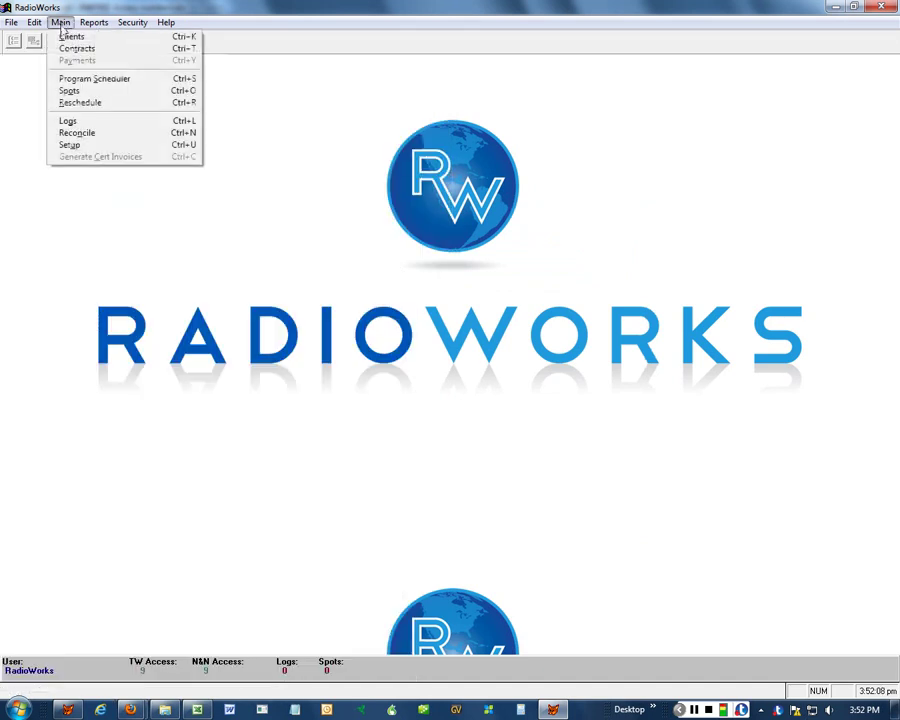
{"action": "left_click", "coordinate": [70, 121]}
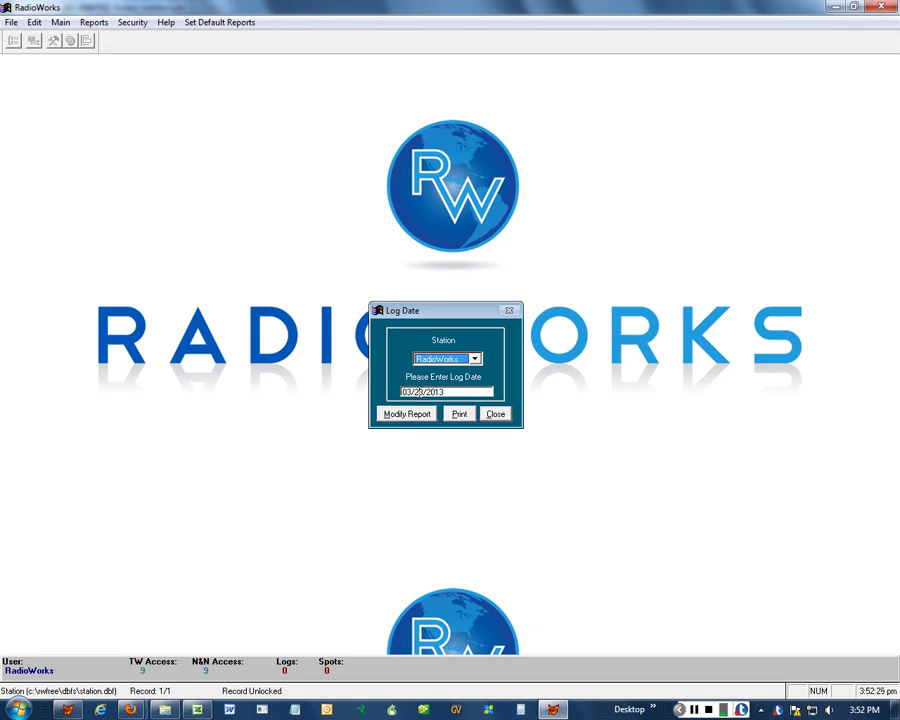
{"action": "left_click", "coordinate": [415, 391]}
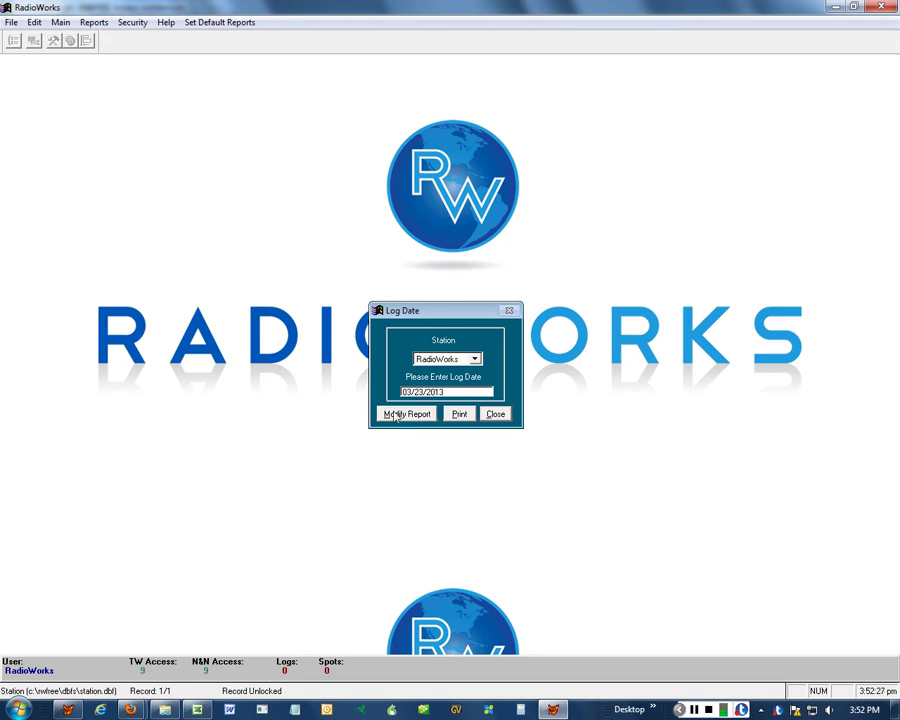
{"action": "key", "text": "shift+Home"}
{"action": "left_click", "coordinate": [459, 415]}
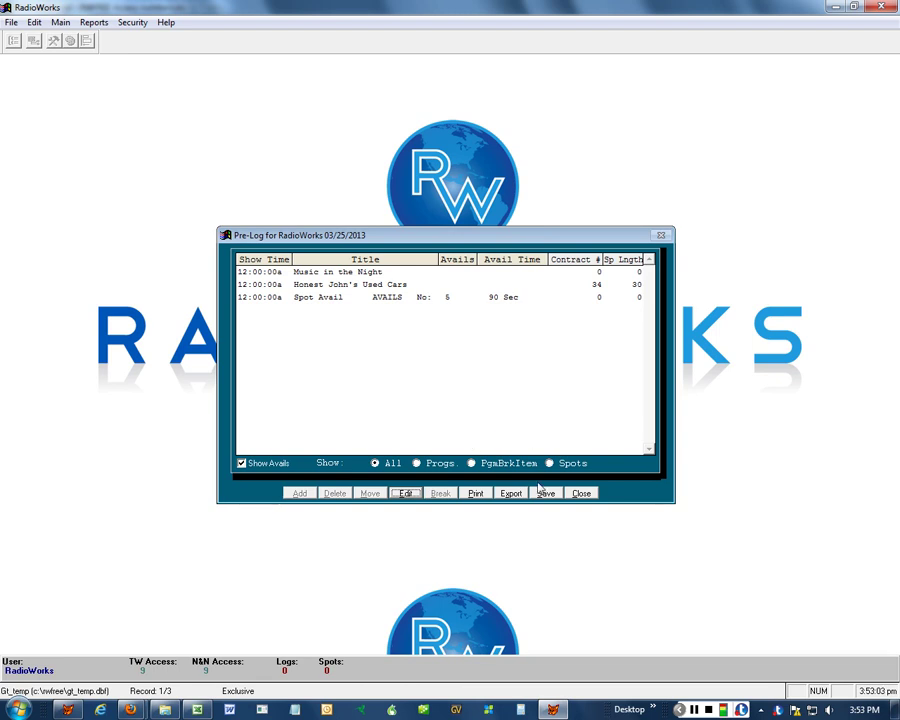
Preview the 03/25/2013 program log report on screen and close it without printing
{"action": "left_click", "coordinate": [484, 496]}
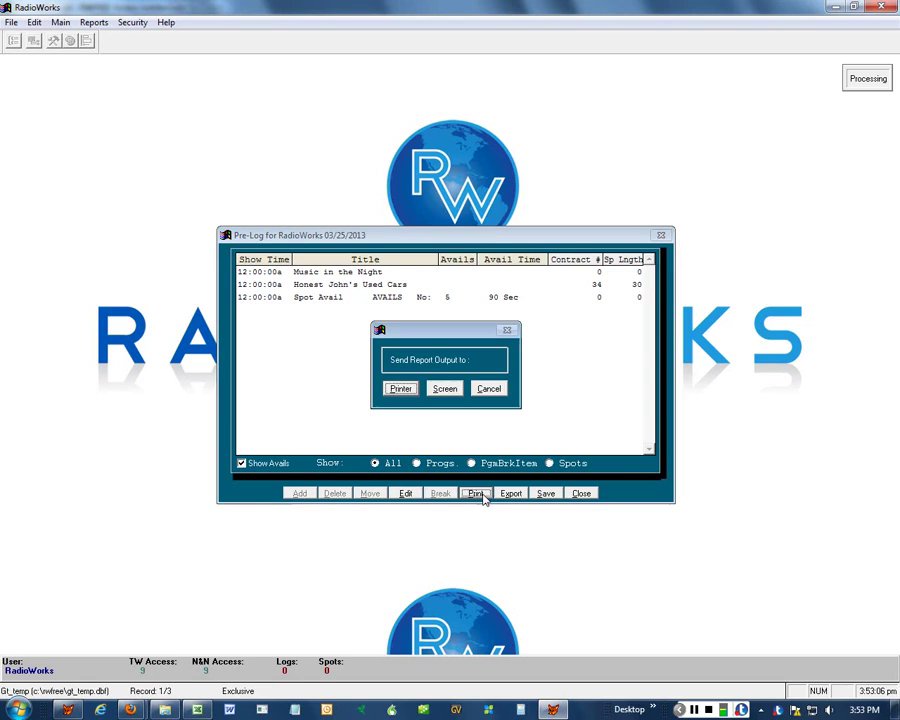
{"action": "left_click", "coordinate": [445, 389]}
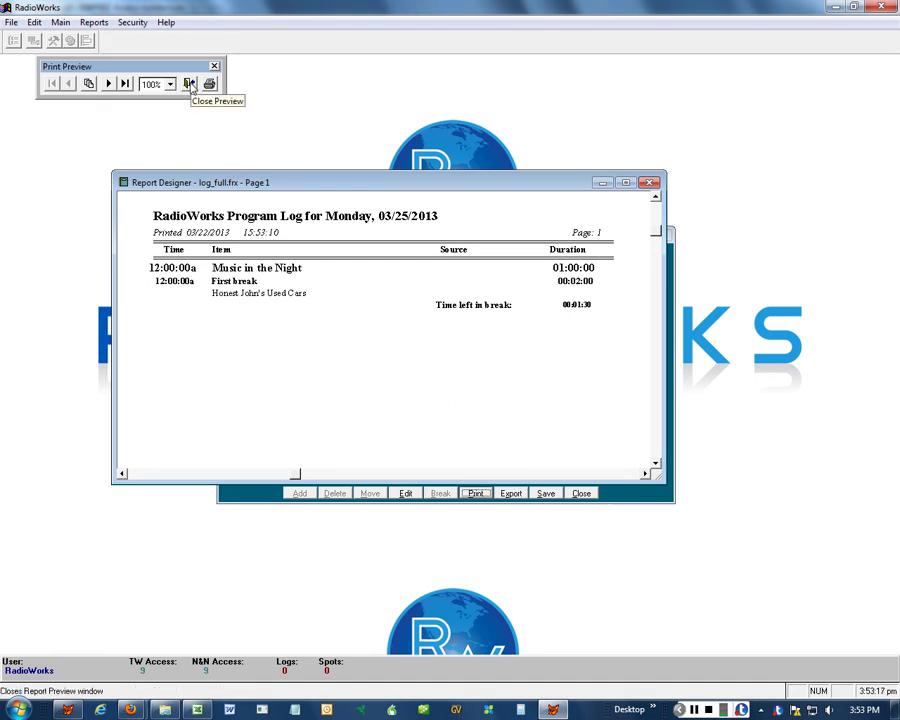
{"action": "left_click", "coordinate": [191, 86]}
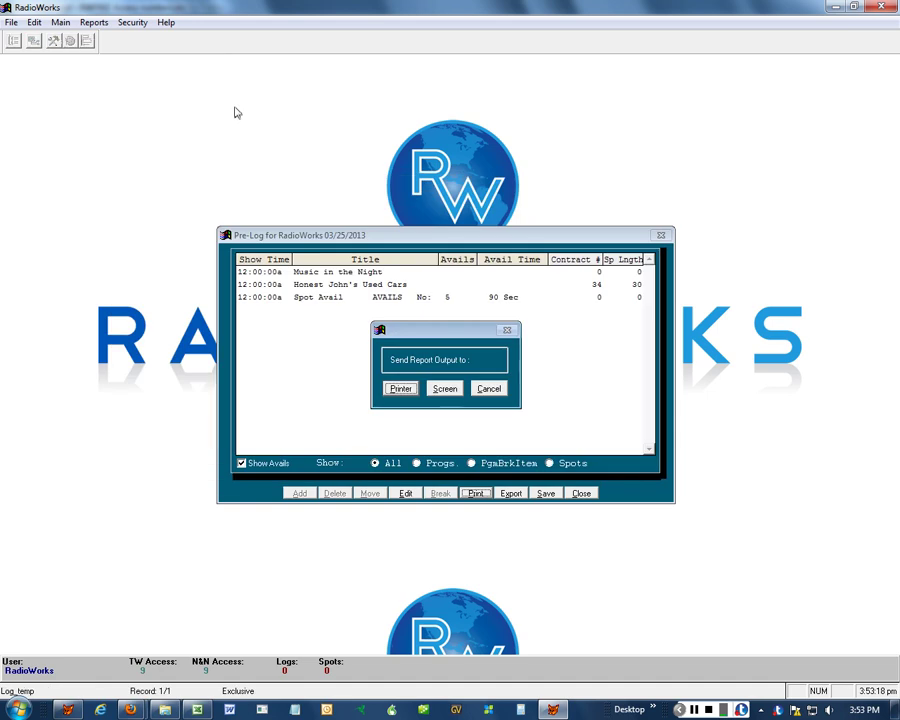
{"action": "left_click", "coordinate": [487, 389]}
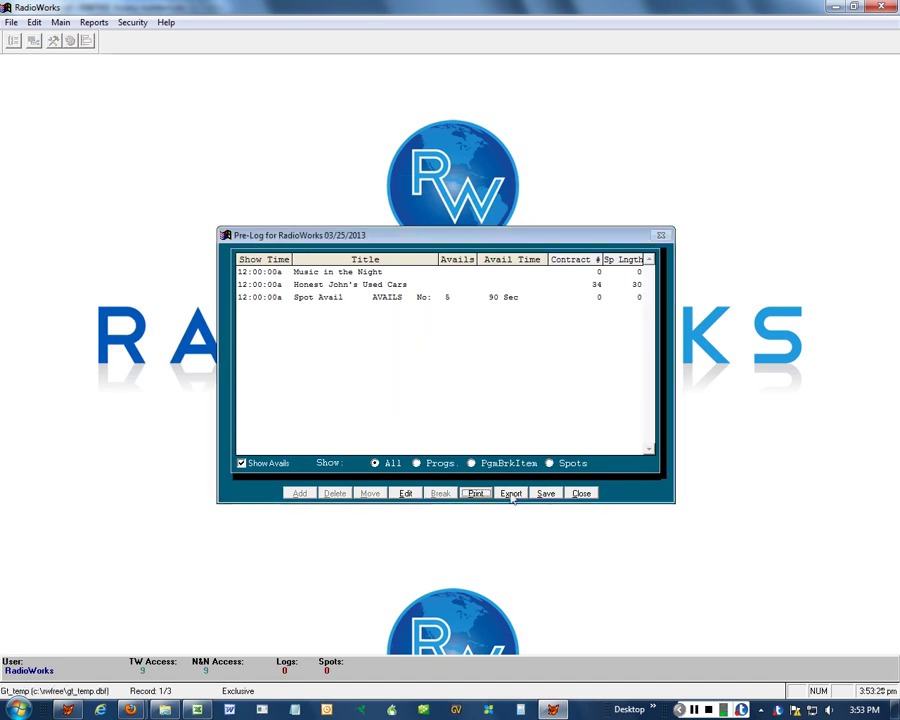
Examine the automation formats available for exporting the 03/25/2013 pre-log, and leave the export facility without exporting
{"action": "left_click", "coordinate": [511, 494]}
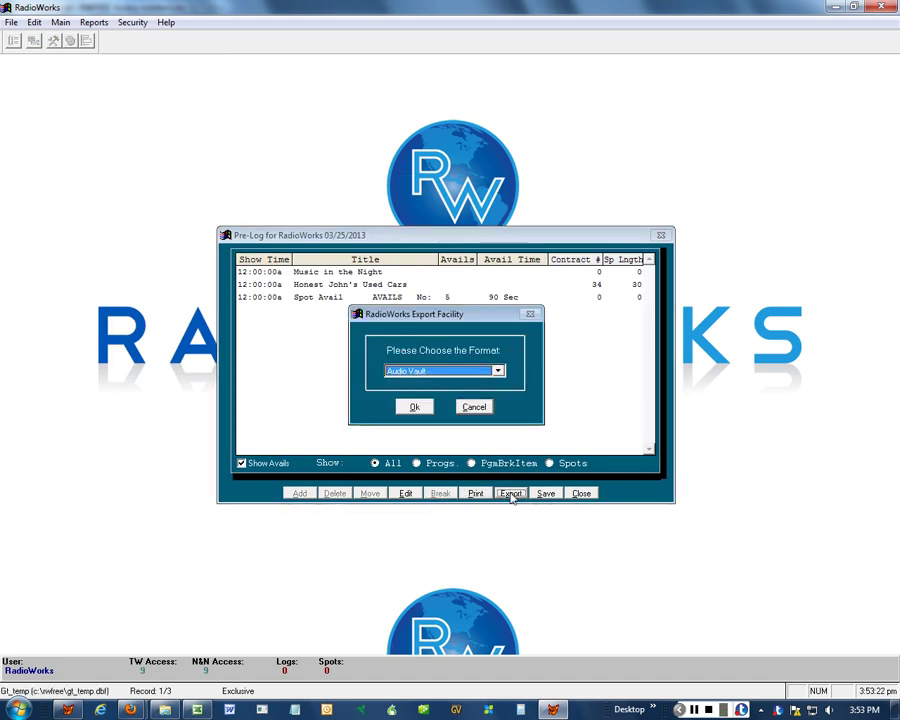
{"action": "left_click", "coordinate": [497, 371]}
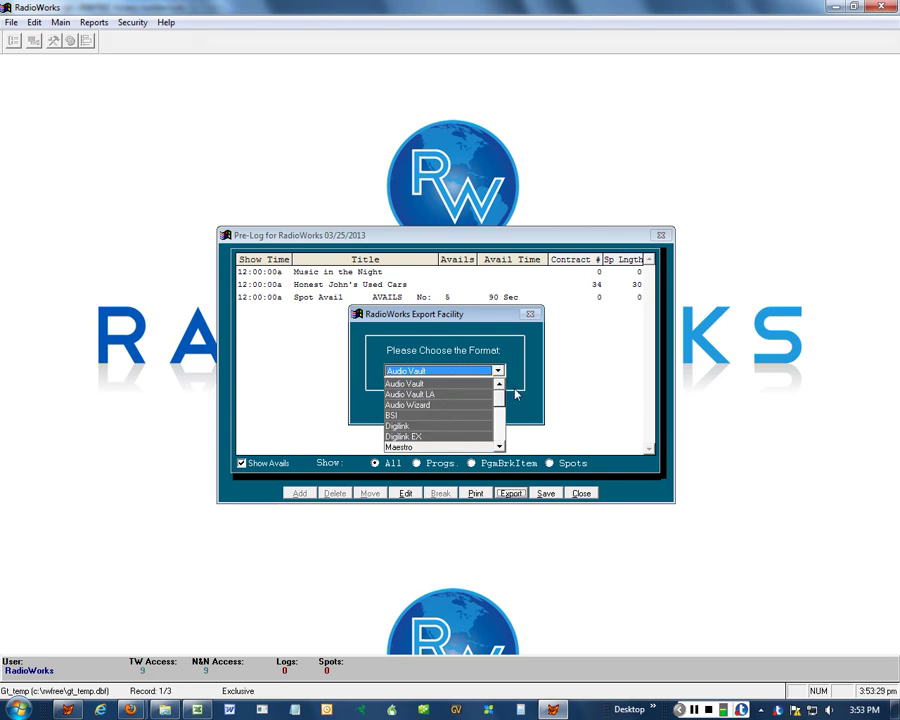
{"action": "left_click", "coordinate": [524, 394]}
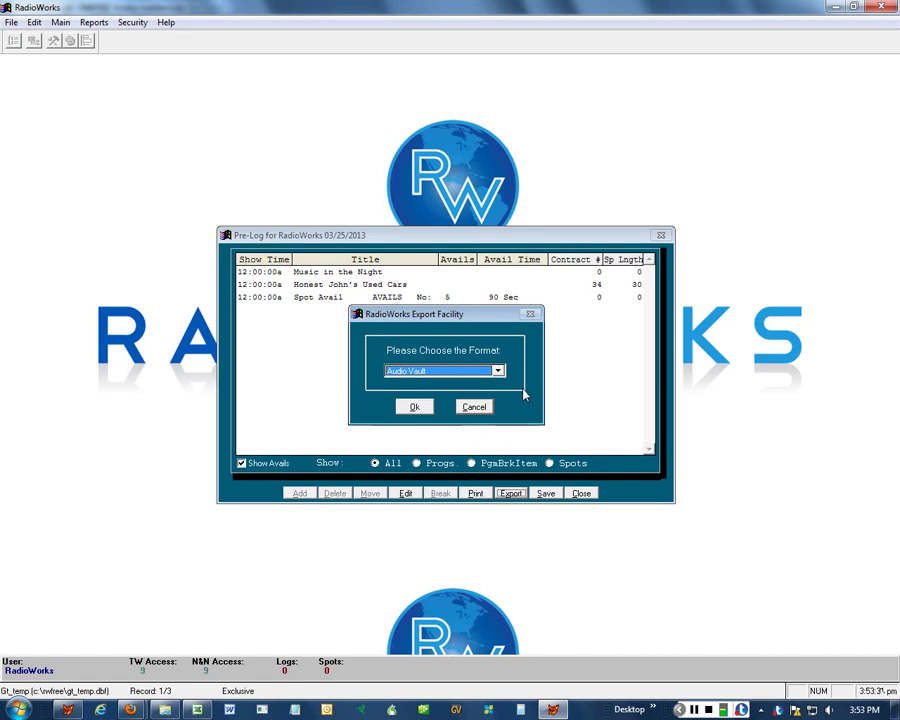
{"action": "left_click", "coordinate": [476, 408]}
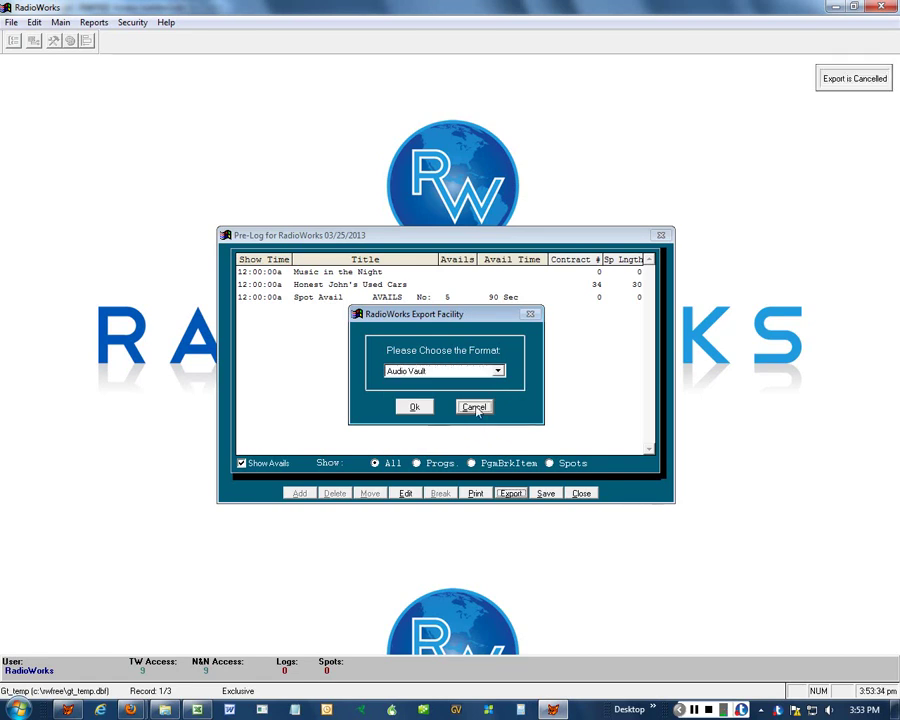
Close the 03/25/2013 pre-log without saving it, discarding all changes, and dismiss the log date dialog
{"action": "left_click", "coordinate": [581, 494]}
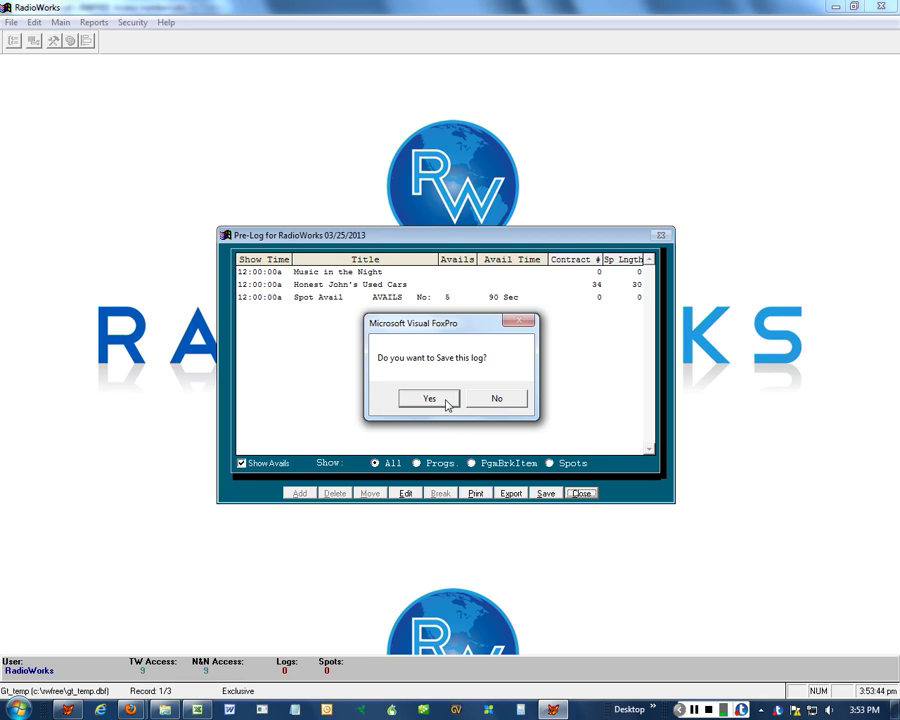
{"action": "left_click", "coordinate": [483, 405]}
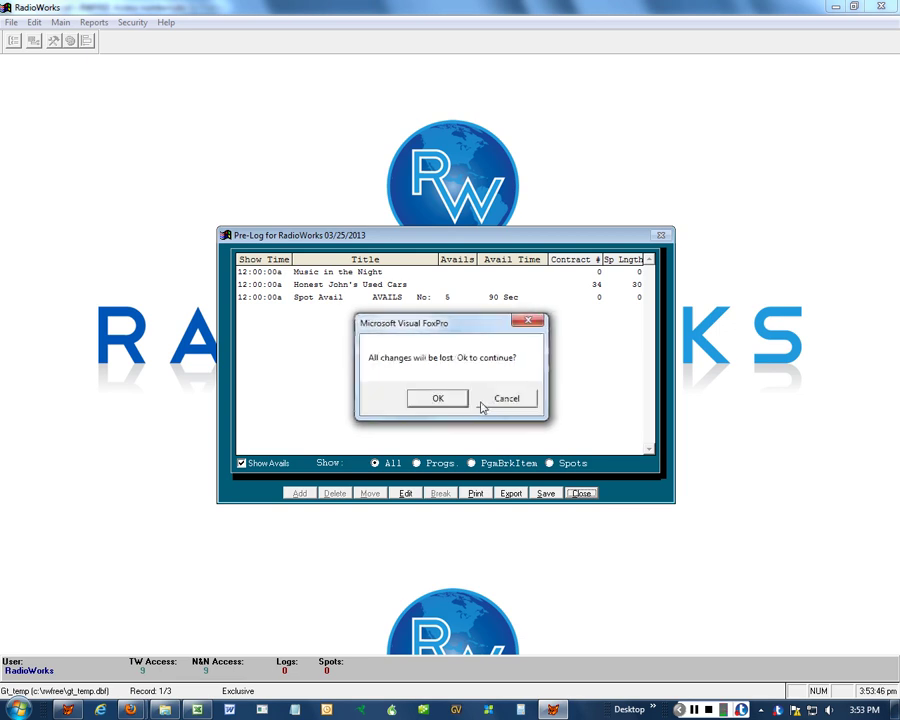
{"action": "left_click", "coordinate": [458, 399]}
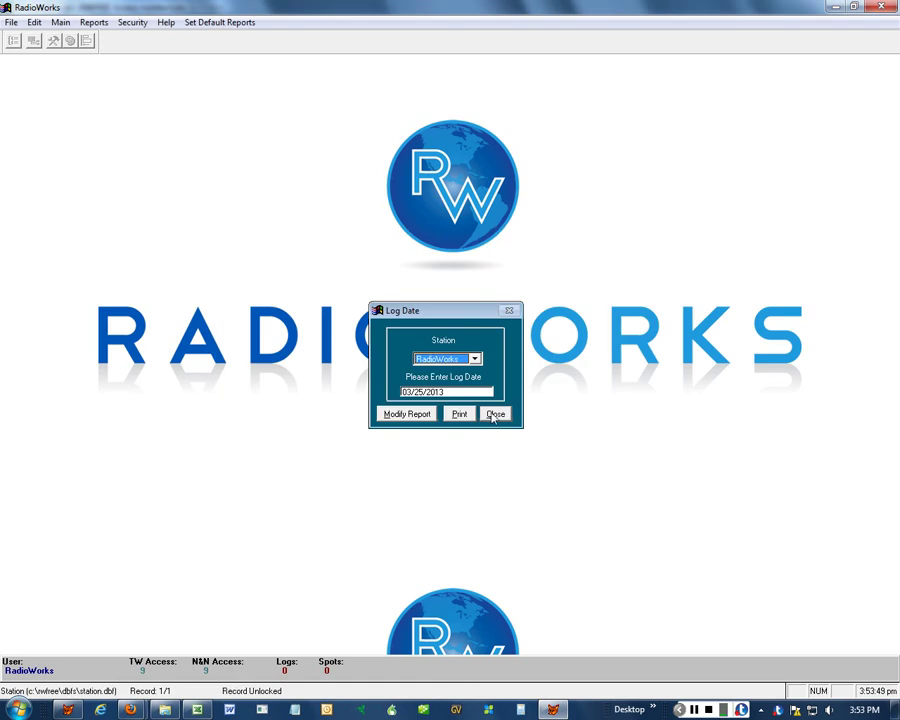
{"action": "left_click", "coordinate": [495, 414]}
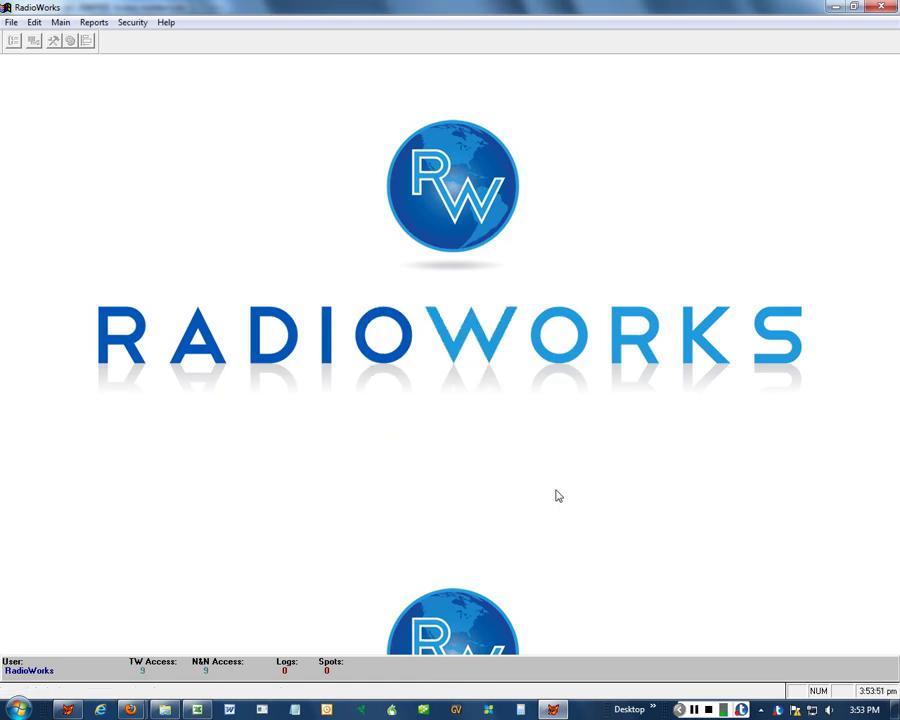